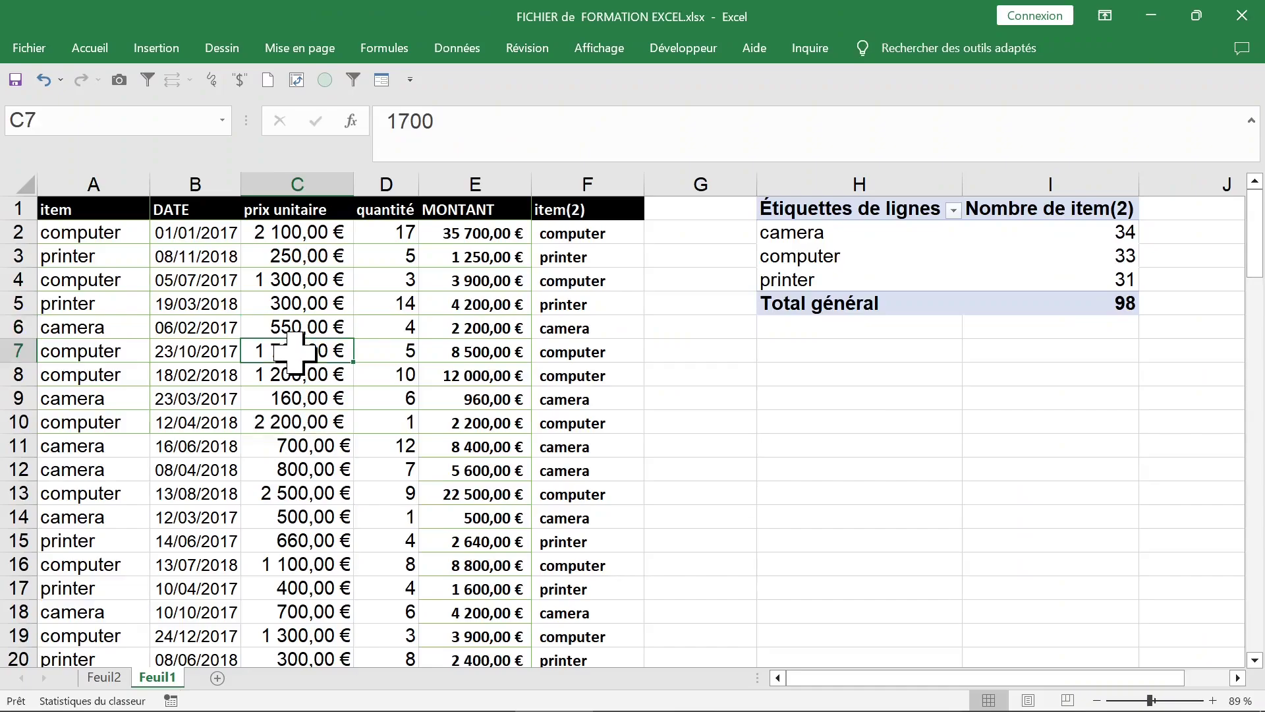
# Insert an empty pivot table from the Feuil1 sales data onto a new sheet.
pyautogui.click(168, 56)
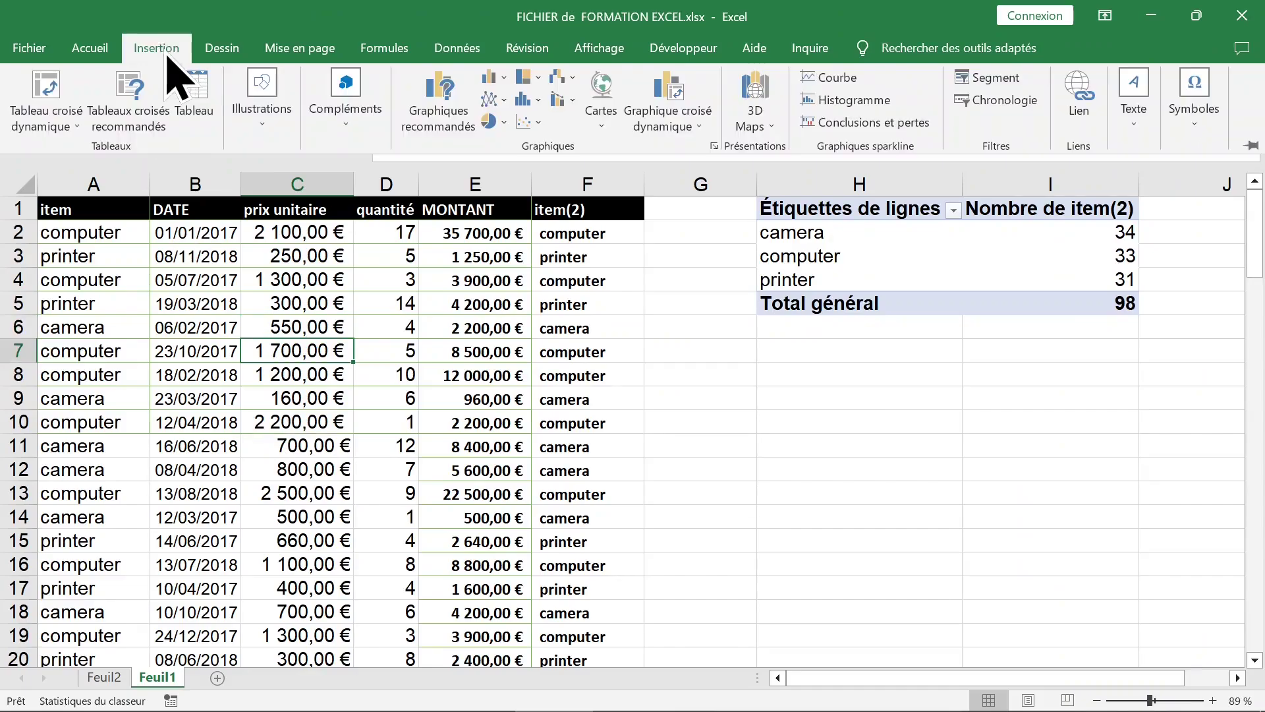
pyautogui.click(59, 96)
pyautogui.click(993, 632)
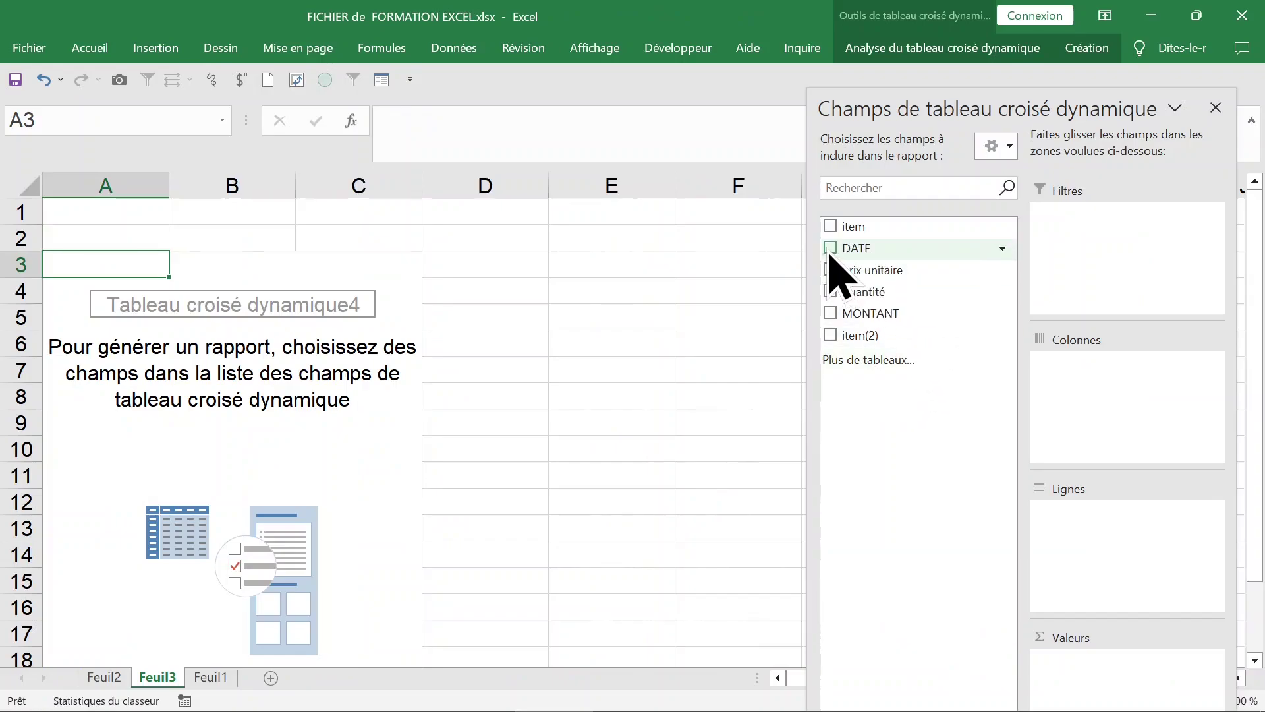
# Add DATE to the rows and remove its automatic year, quarter and month grouping.
pyautogui.click(831, 248)
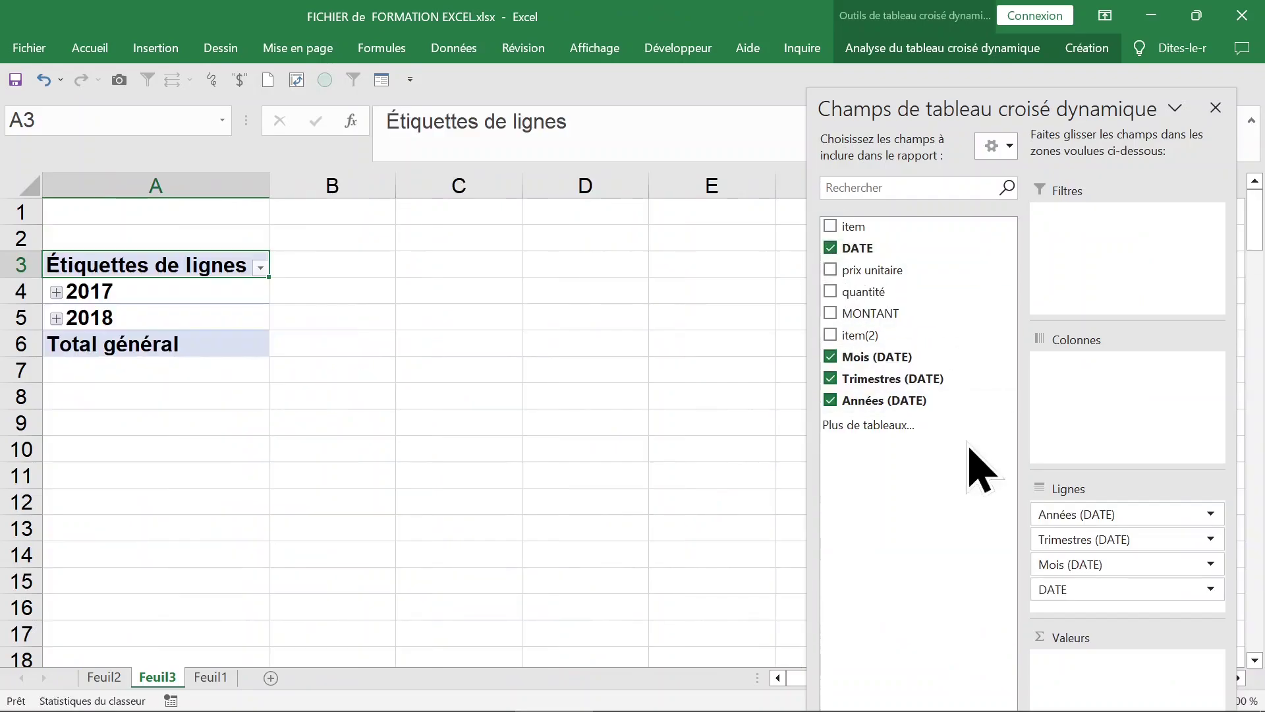
pyautogui.click(134, 290)
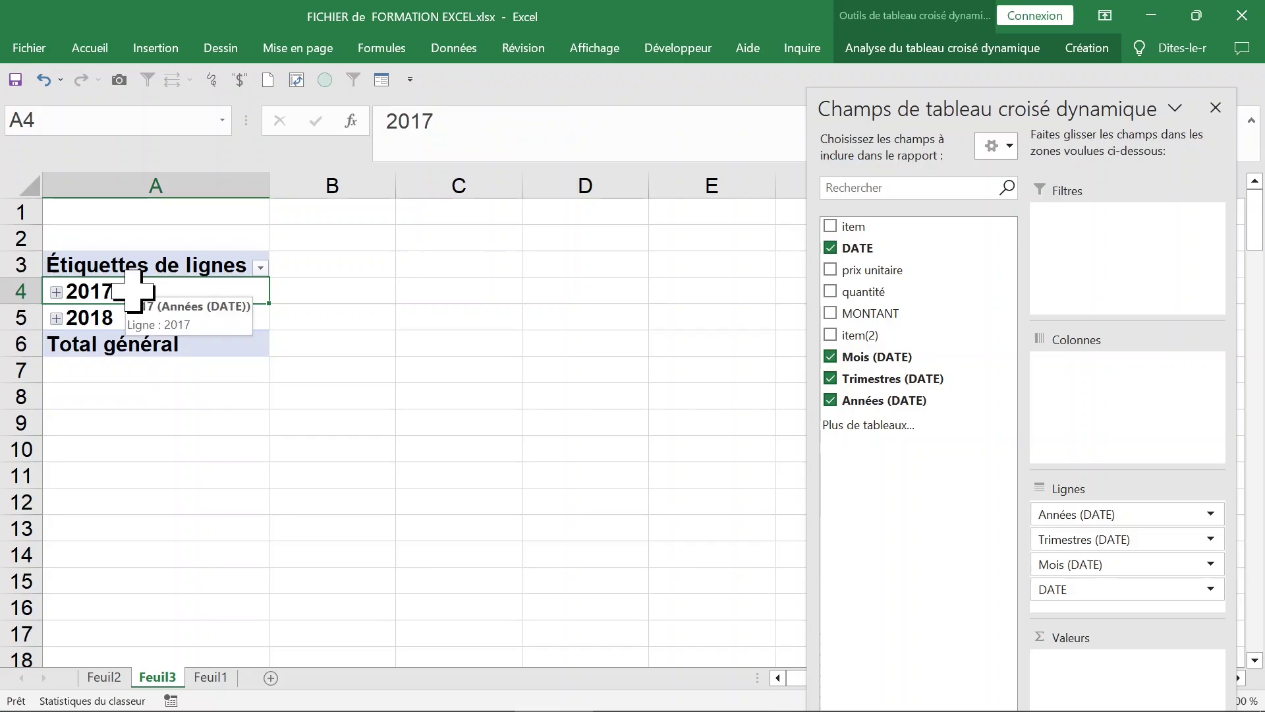
pyautogui.rightClick(131, 293)
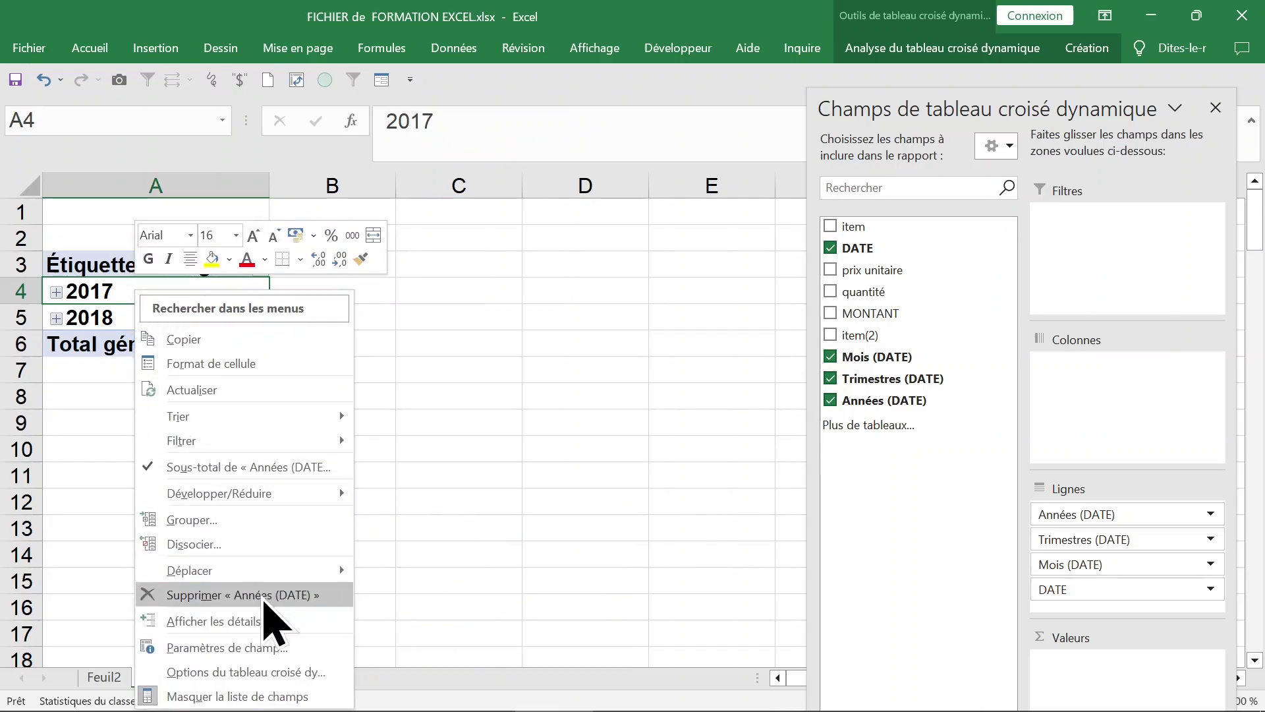
pyautogui.click(253, 544)
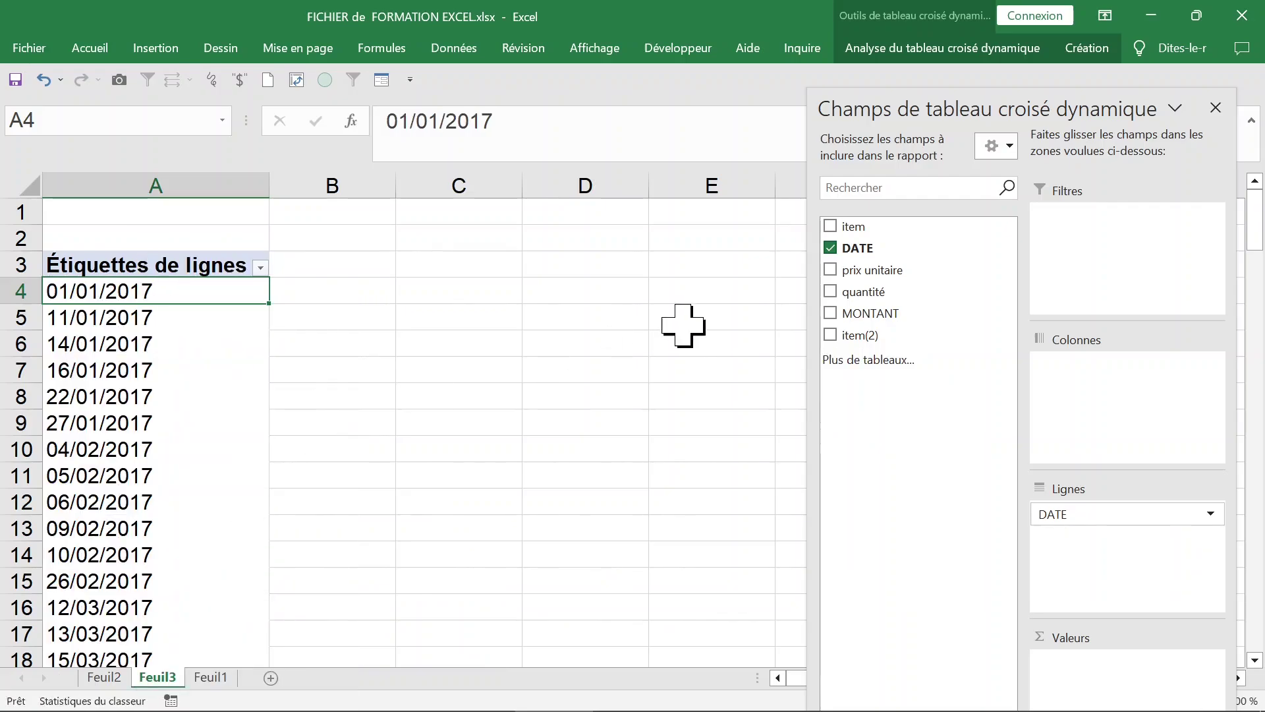
# Put item(2) in the columns and Somme de quantité in the values.
pyautogui.moveTo(870, 336)
pyautogui.mouseDown()
pyautogui.moveTo(1068, 405)
pyautogui.moveTo(1094, 392)
pyautogui.mouseUp()
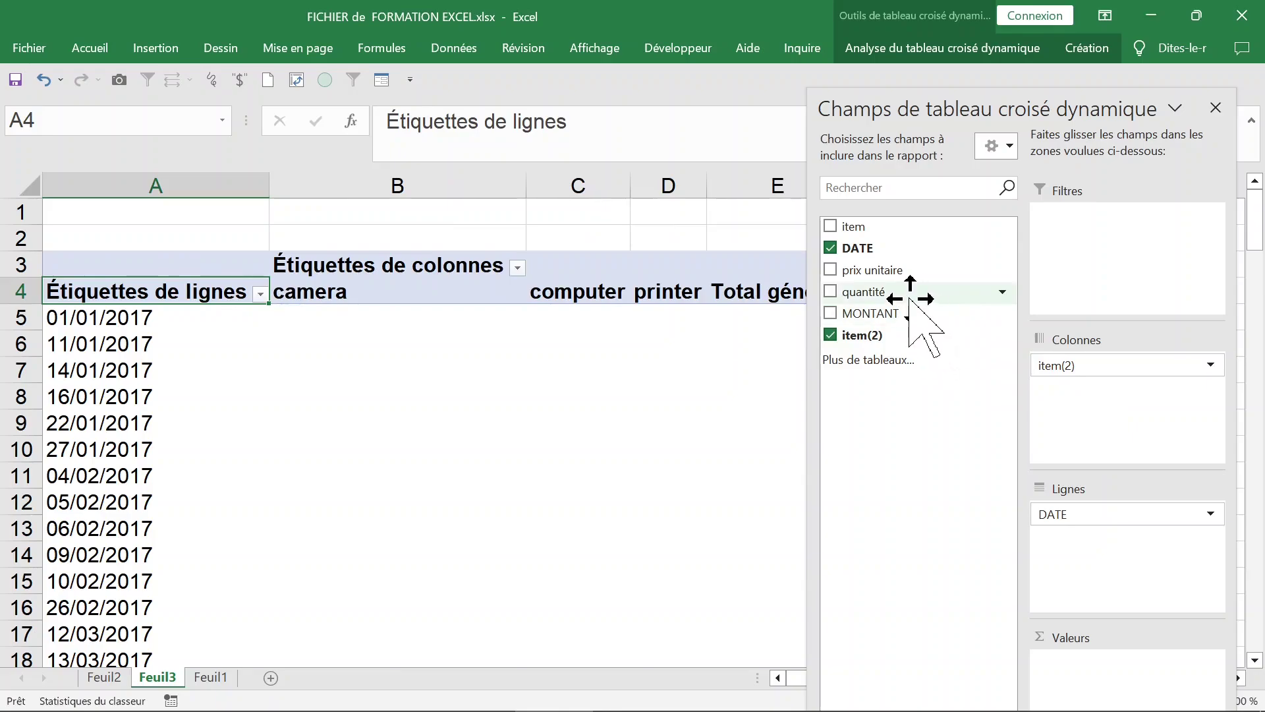
pyautogui.moveTo(911, 301); pyautogui.dragTo(1127, 672)
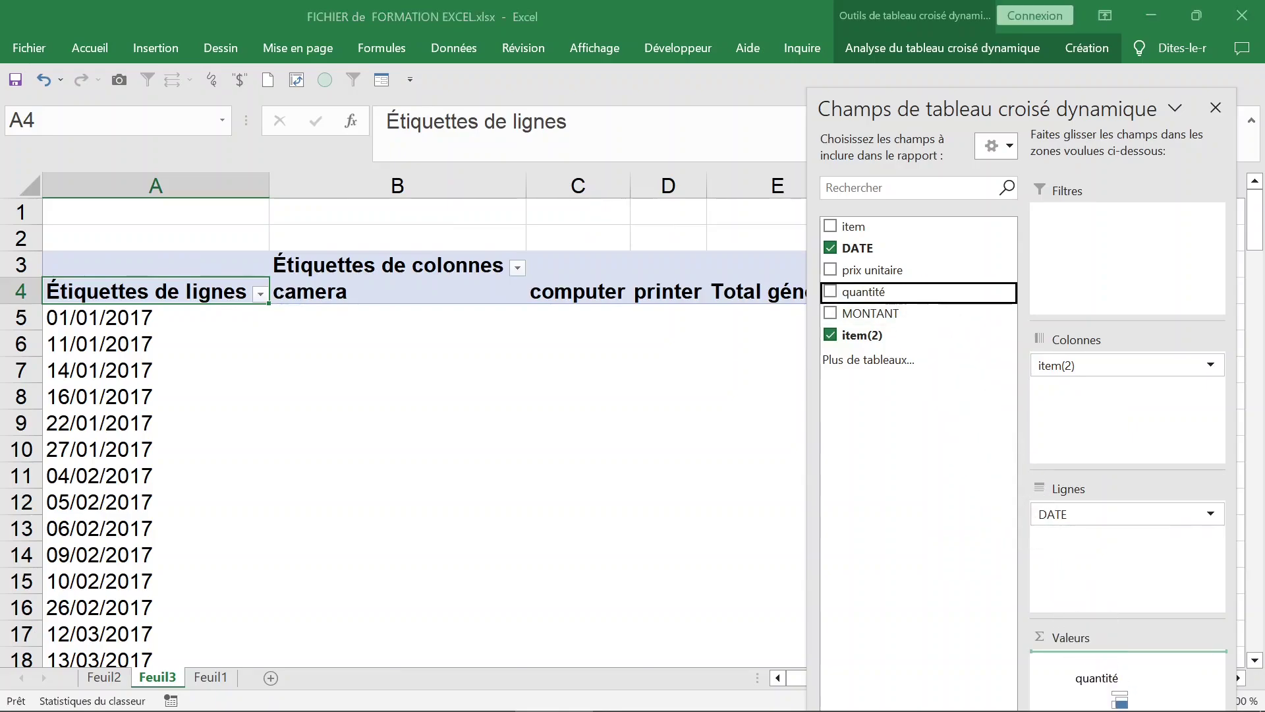
pyautogui.click(1216, 107)
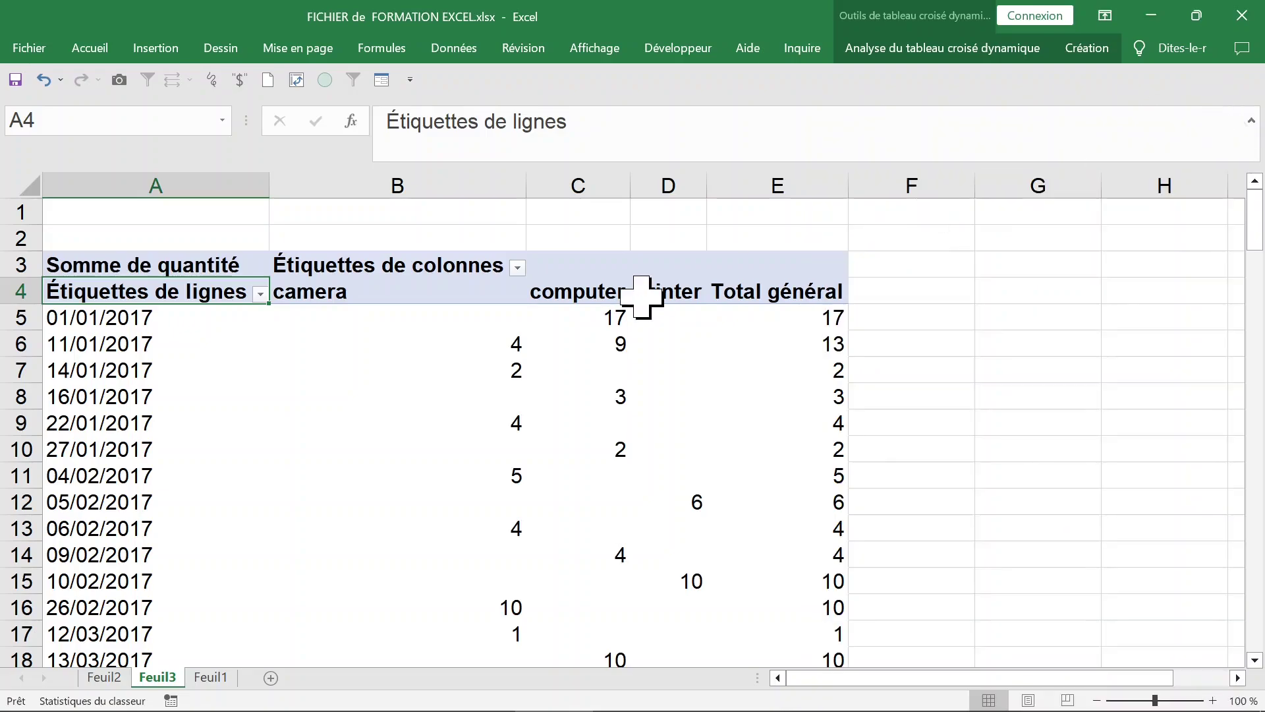
pyautogui.click(339, 402)
pyautogui.click(481, 368)
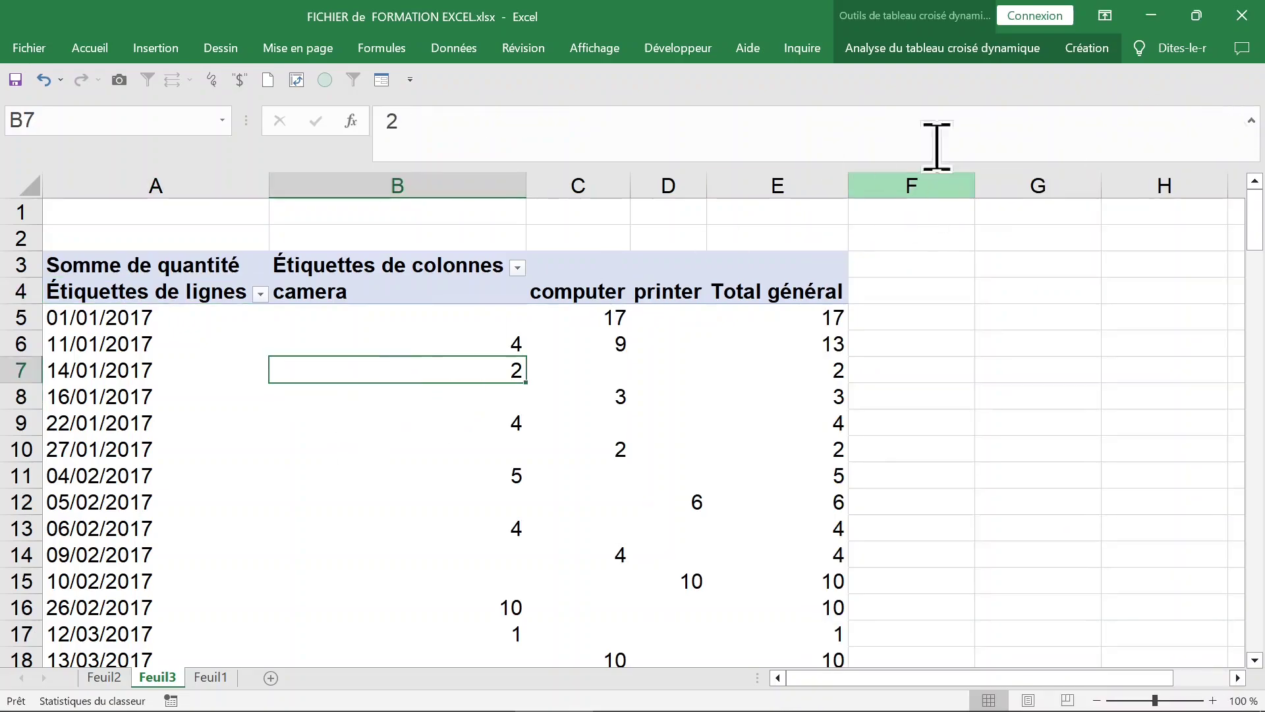
# Switch the report layout to outline form so headers read DATE and item(2).
pyautogui.click(1087, 48)
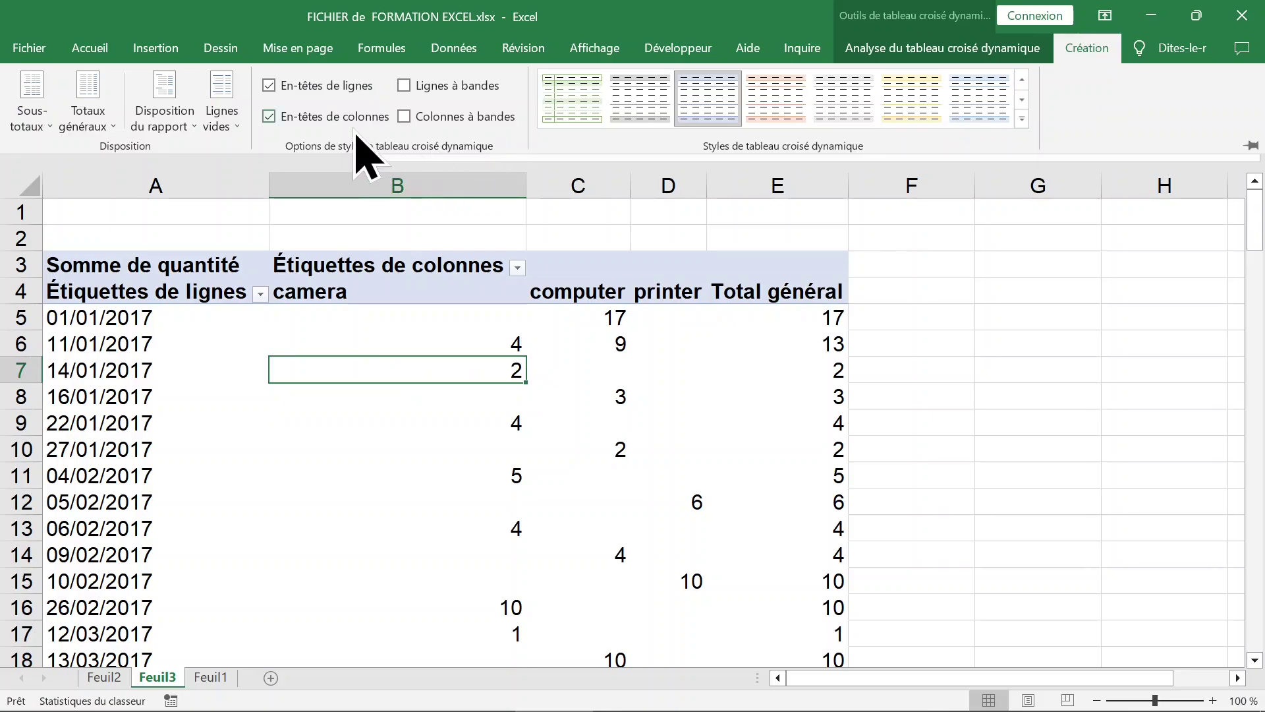
pyautogui.click(169, 129)
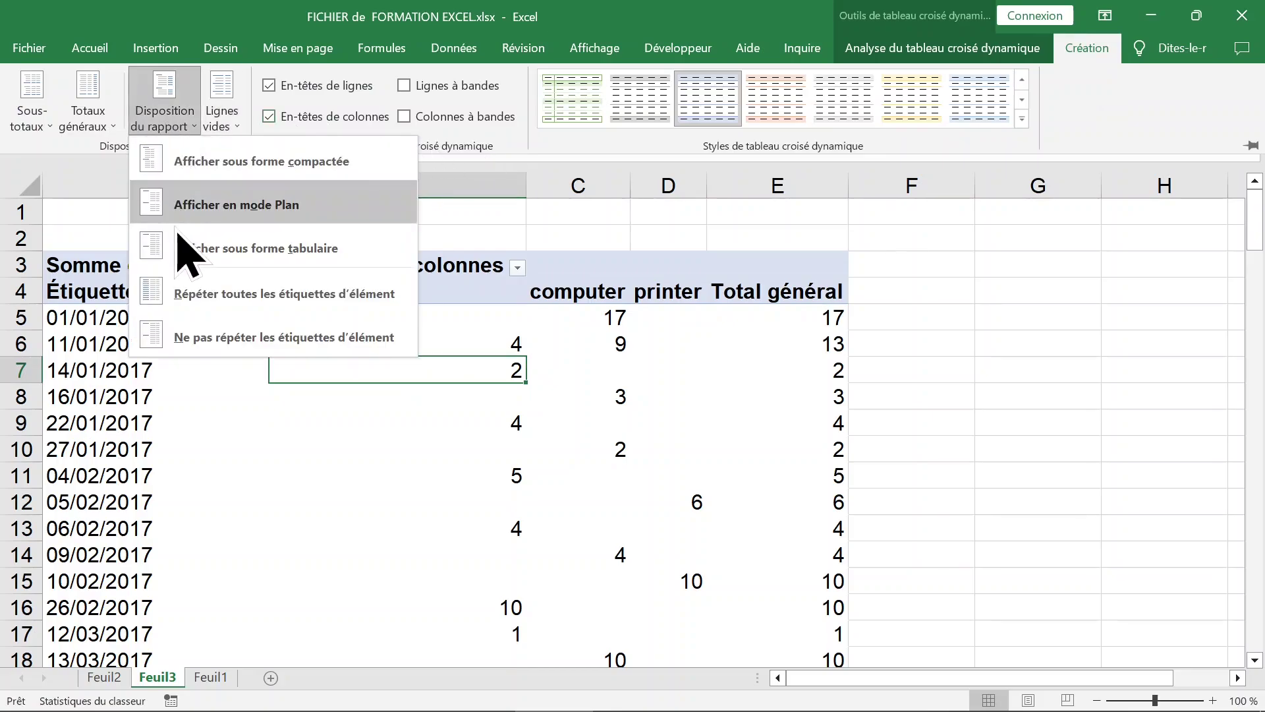
pyautogui.click(159, 218)
pyautogui.click(173, 339)
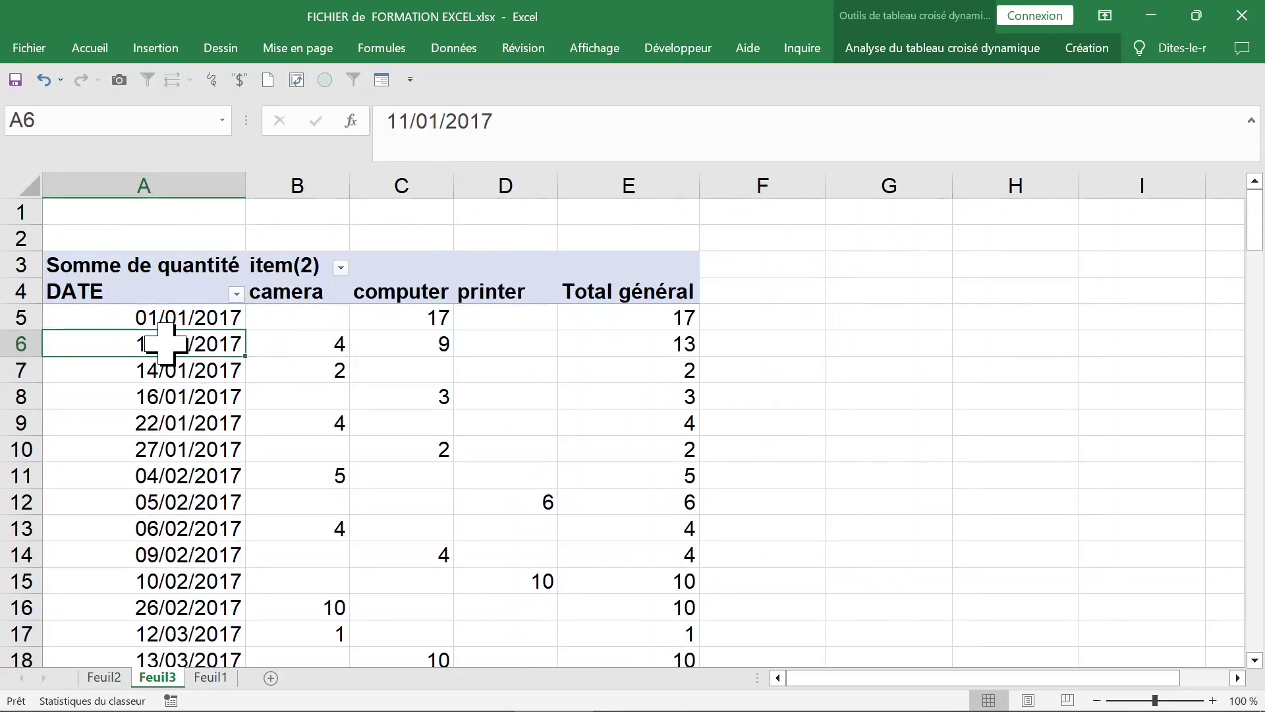
pyautogui.rightClick(165, 342)
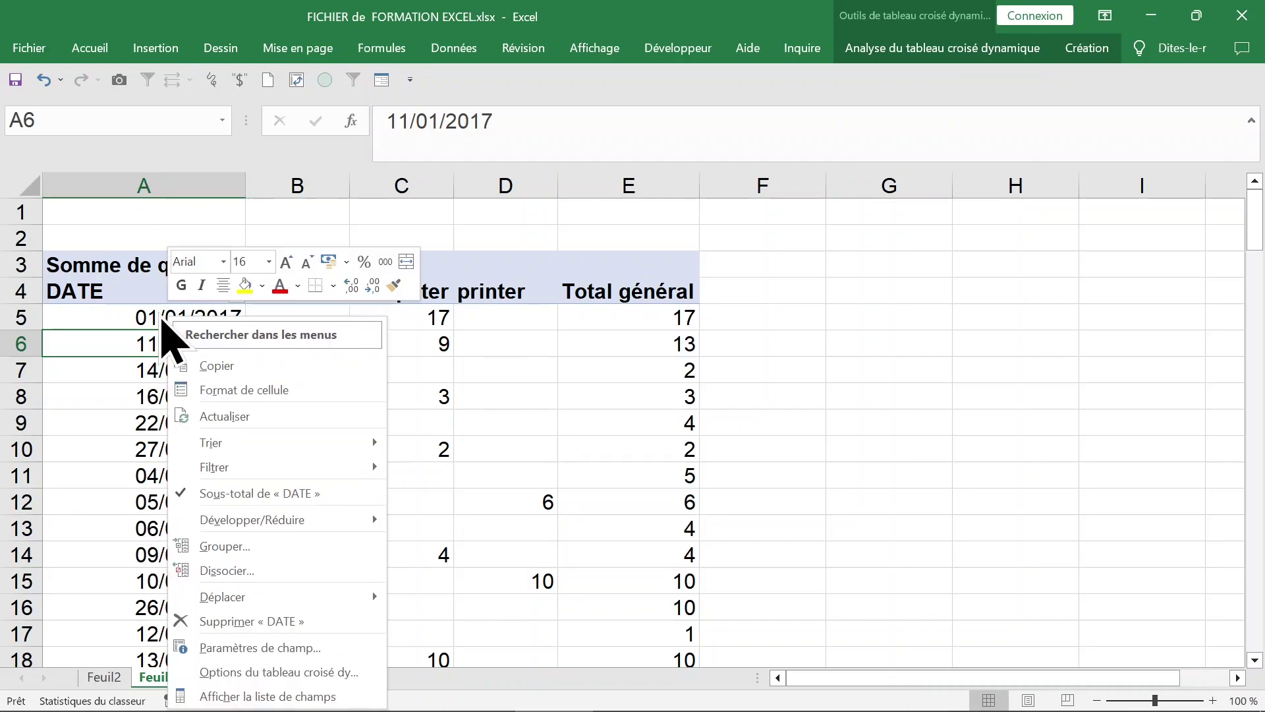
pyautogui.click(661, 386)
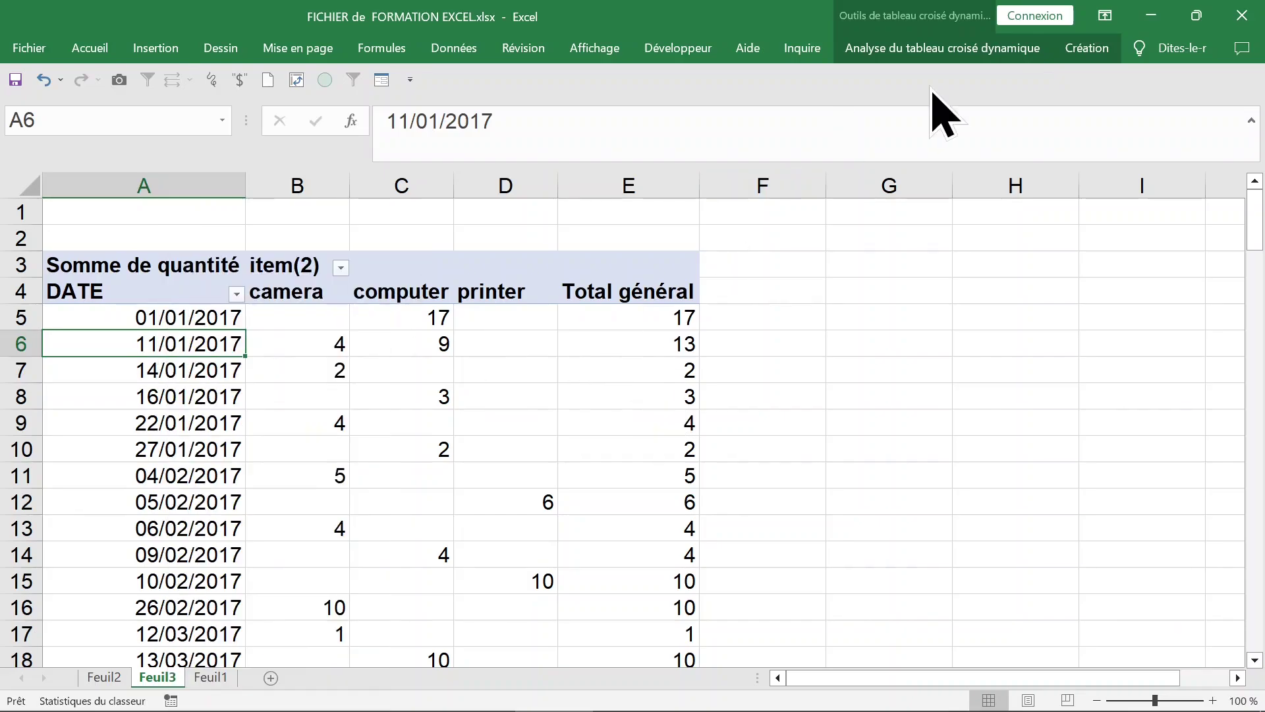
pyautogui.click(933, 46)
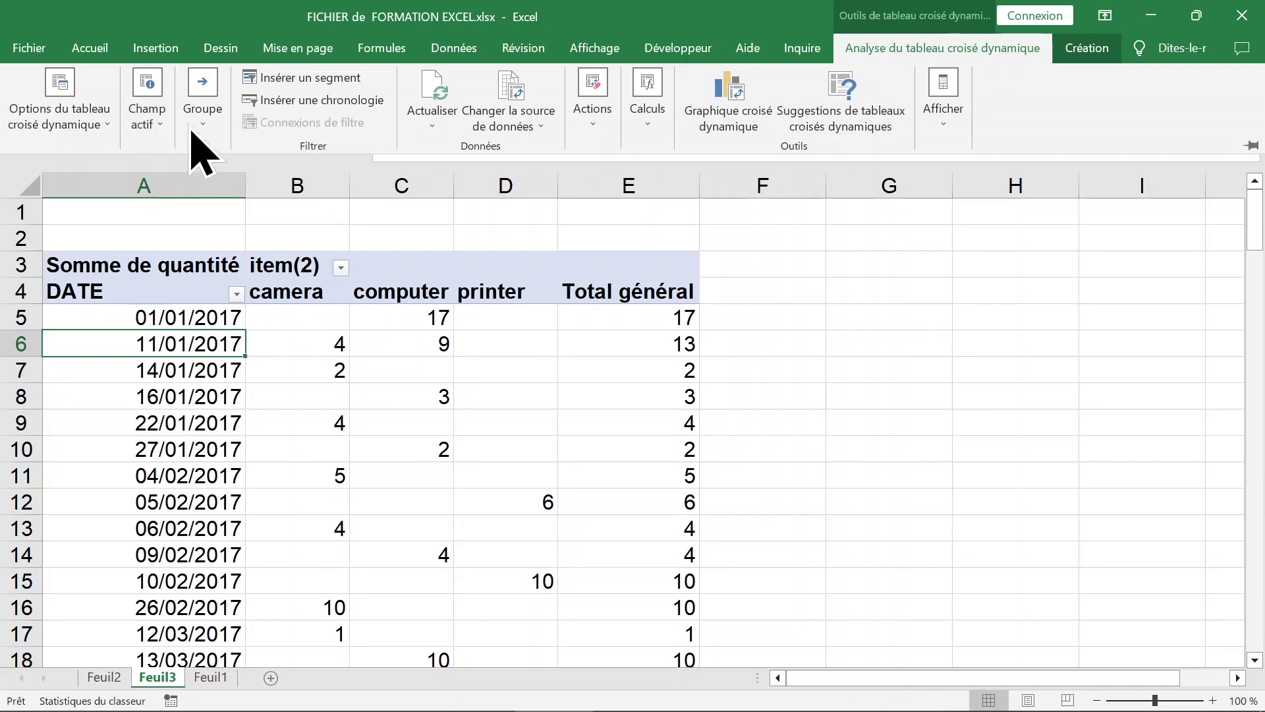
# Group the DATE field by Mois and Années in the Grouper dialog.
pyautogui.click(201, 118)
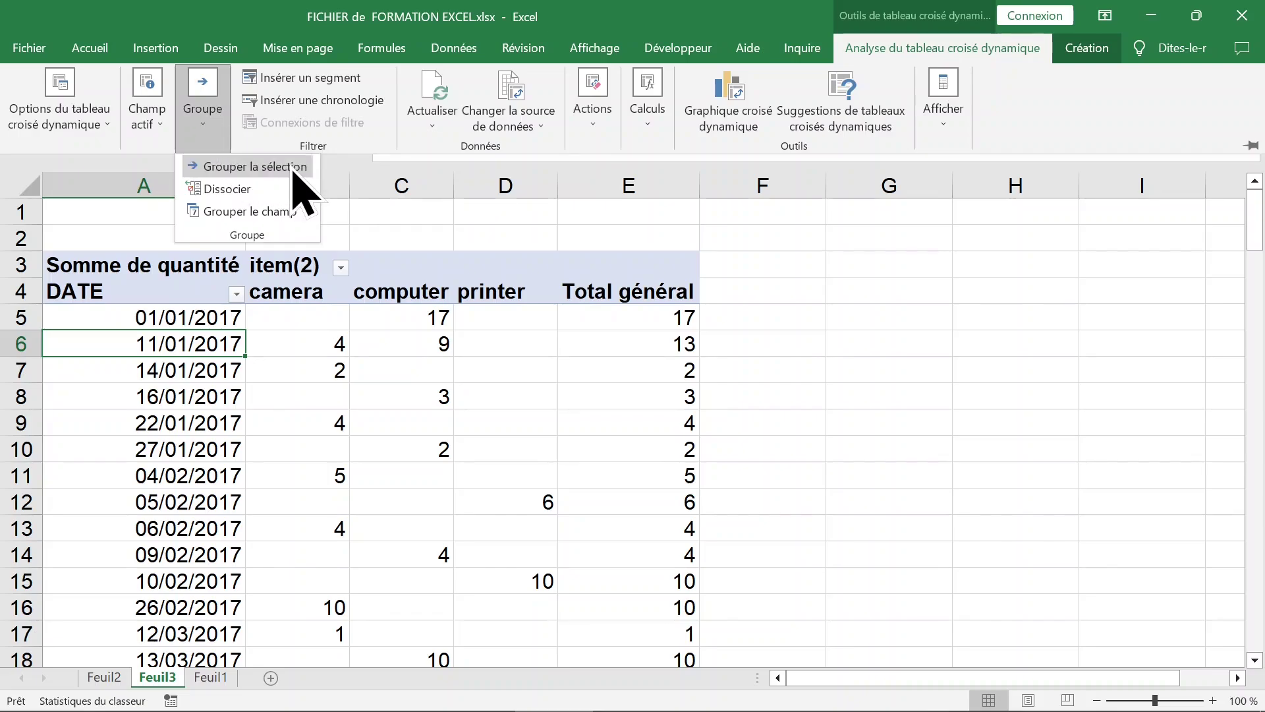
pyautogui.click(283, 220)
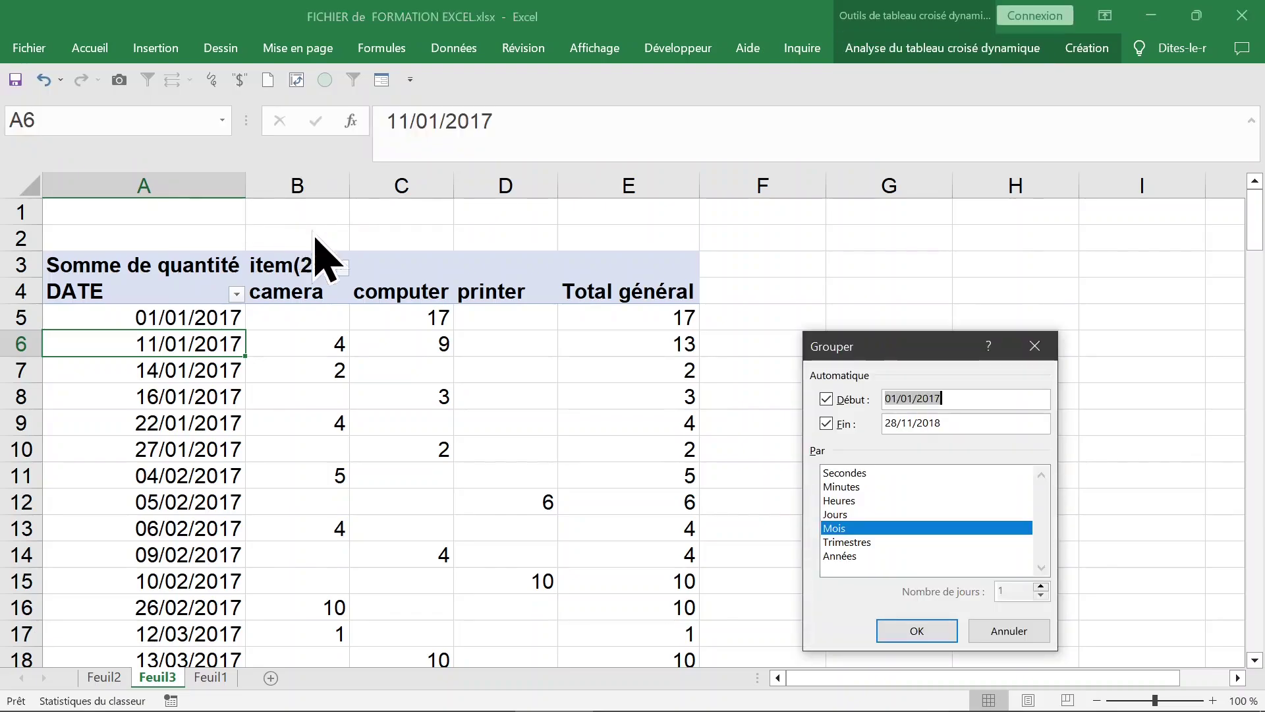
pyautogui.click(852, 555)
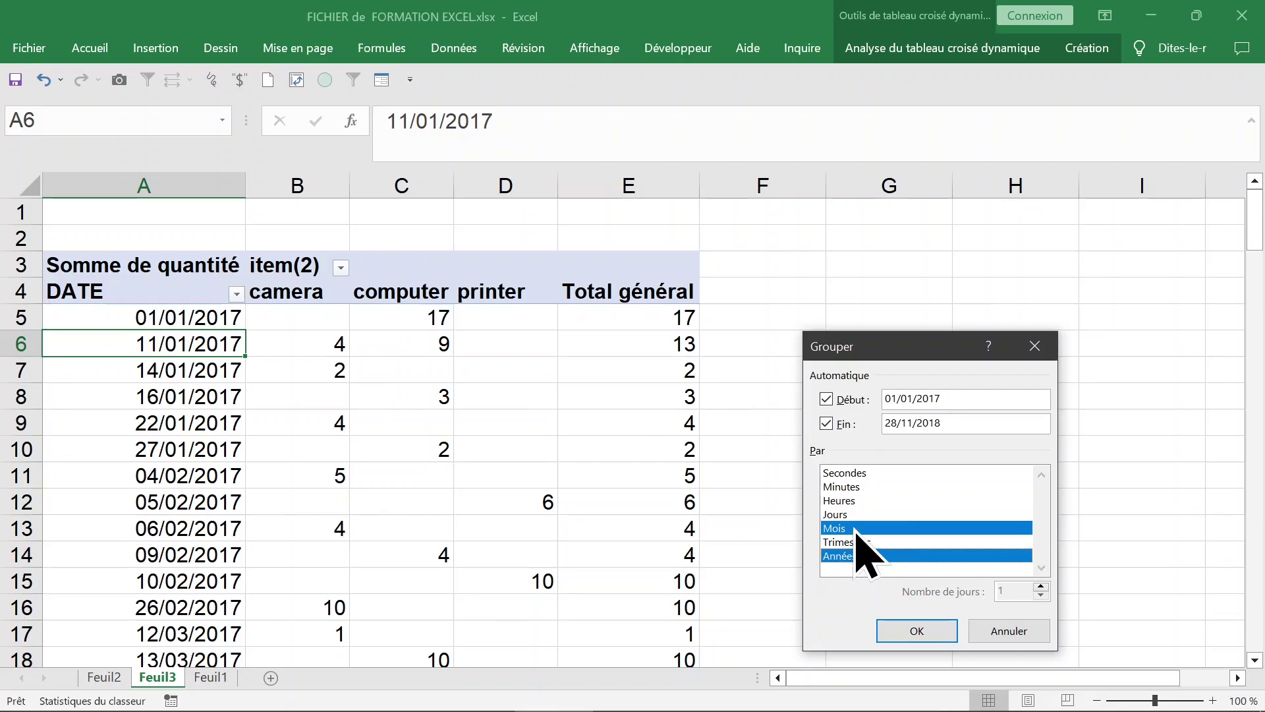
pyautogui.click(855, 528)
pyautogui.click(855, 528)
pyautogui.click(917, 630)
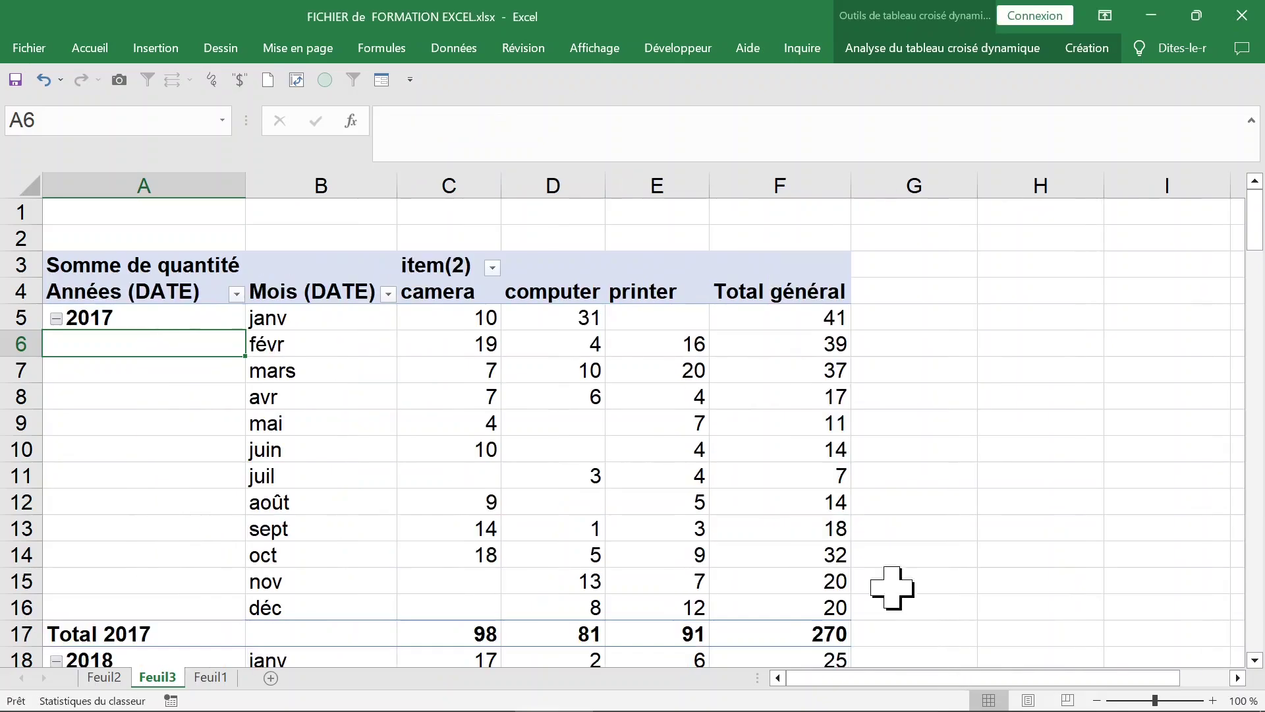
# Apply Répéter toutes les étiquettes d'élément so 2017 shows on every month row.
pyautogui.click(154, 396)
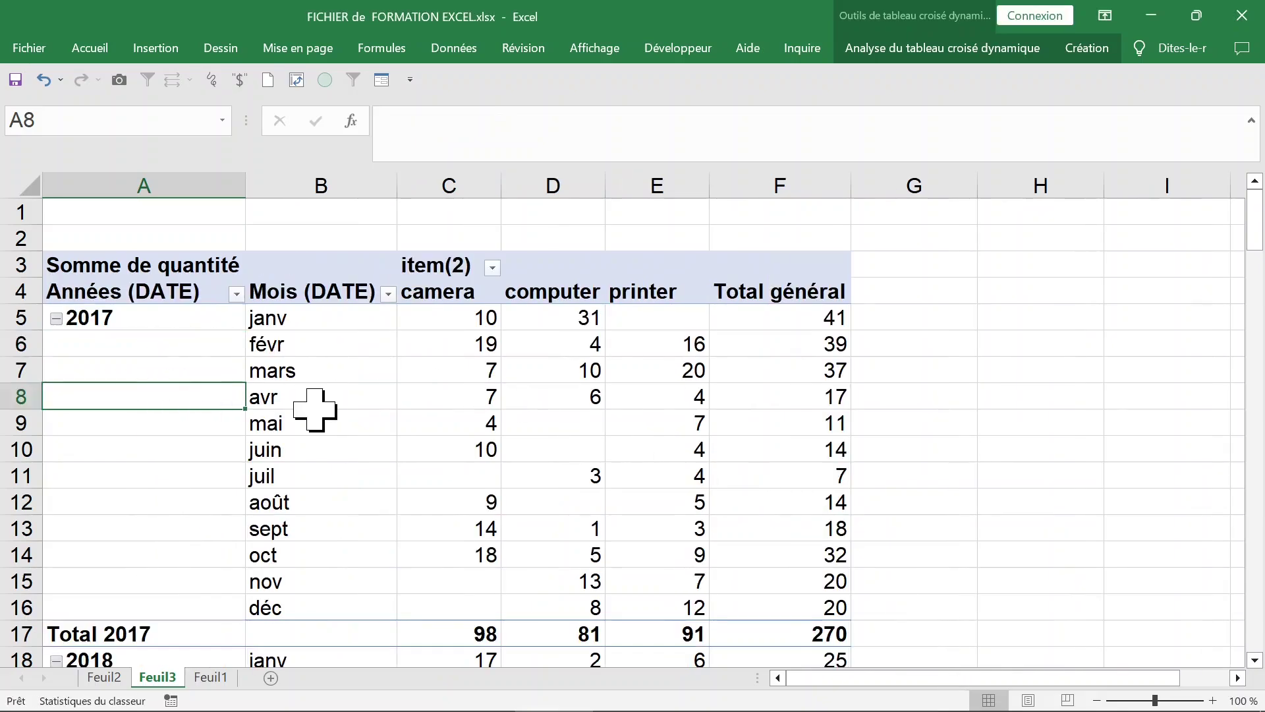
pyautogui.click(310, 404)
pyautogui.click(186, 375)
pyautogui.click(197, 346)
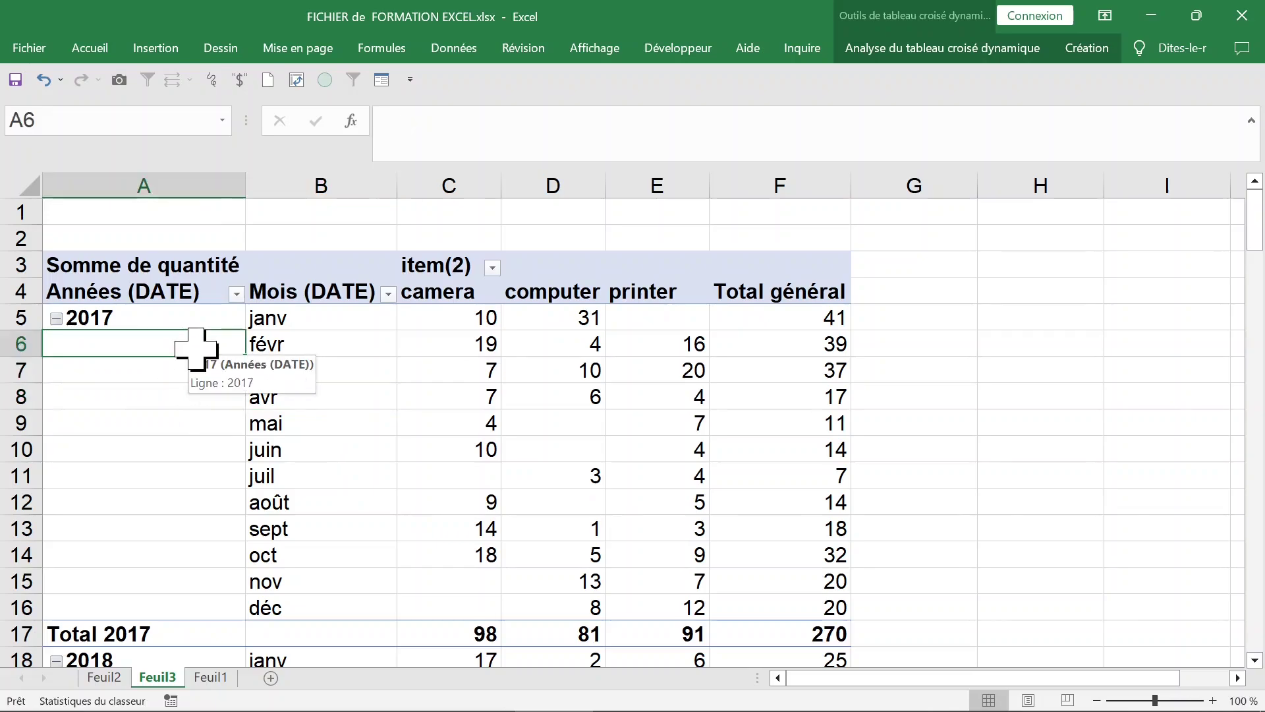
pyautogui.moveTo(196, 346); pyautogui.dragTo(191, 531)
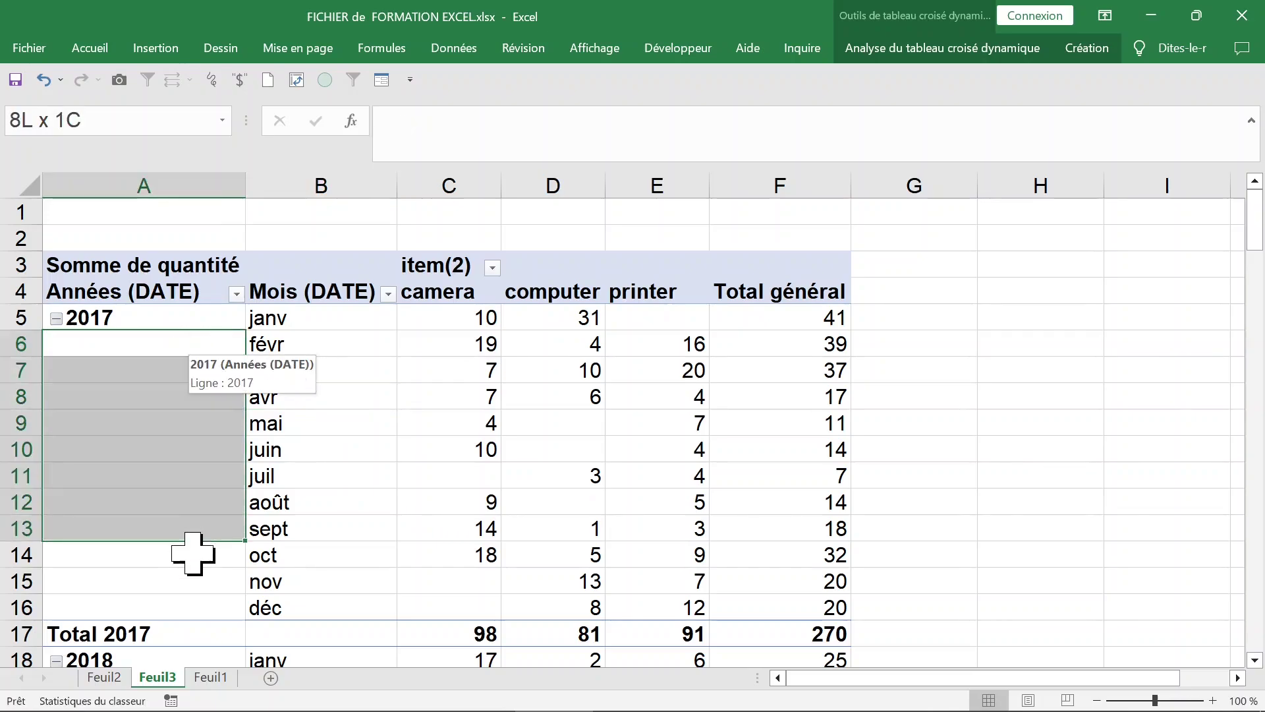
pyautogui.click(120, 350)
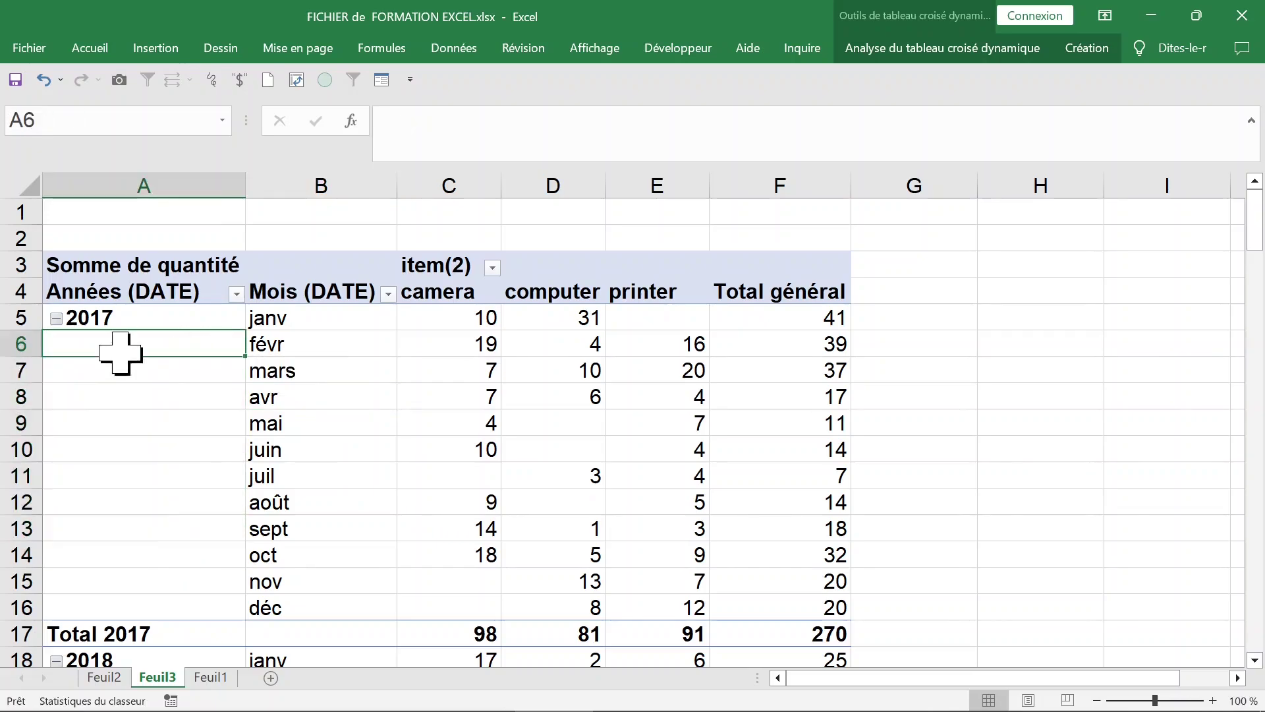
pyautogui.click(1086, 53)
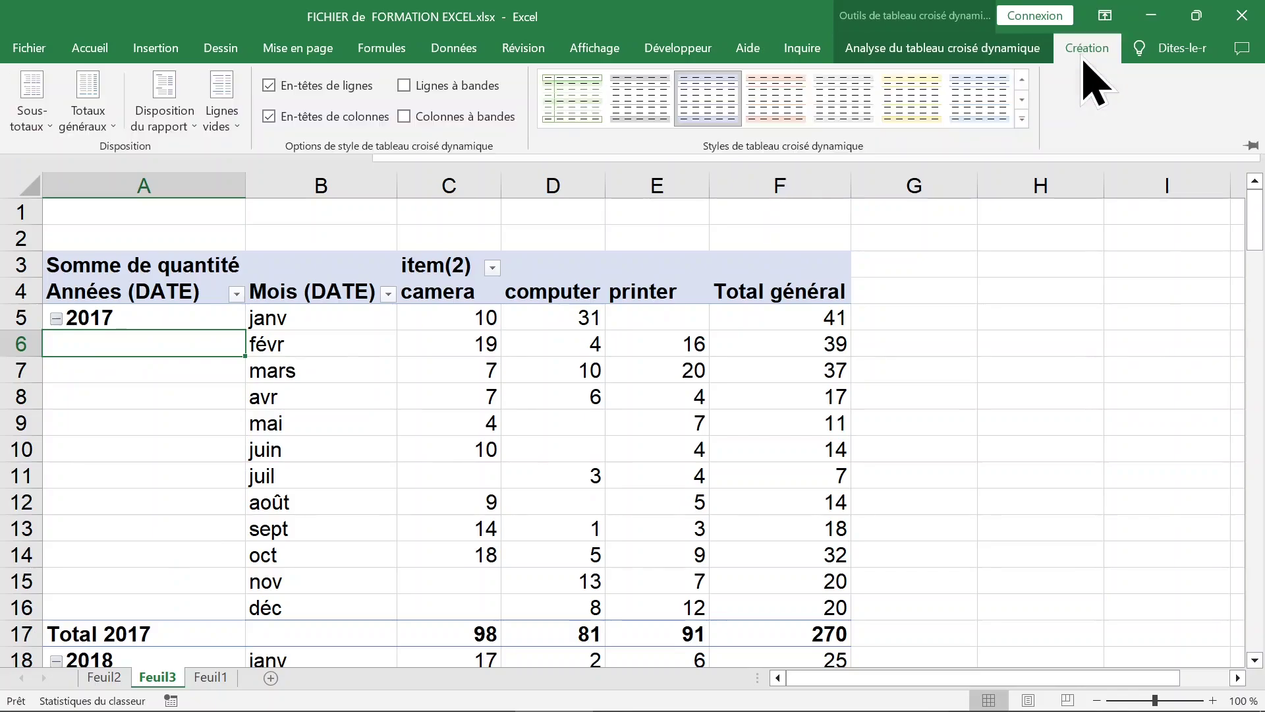
pyautogui.click(161, 121)
pyautogui.click(305, 309)
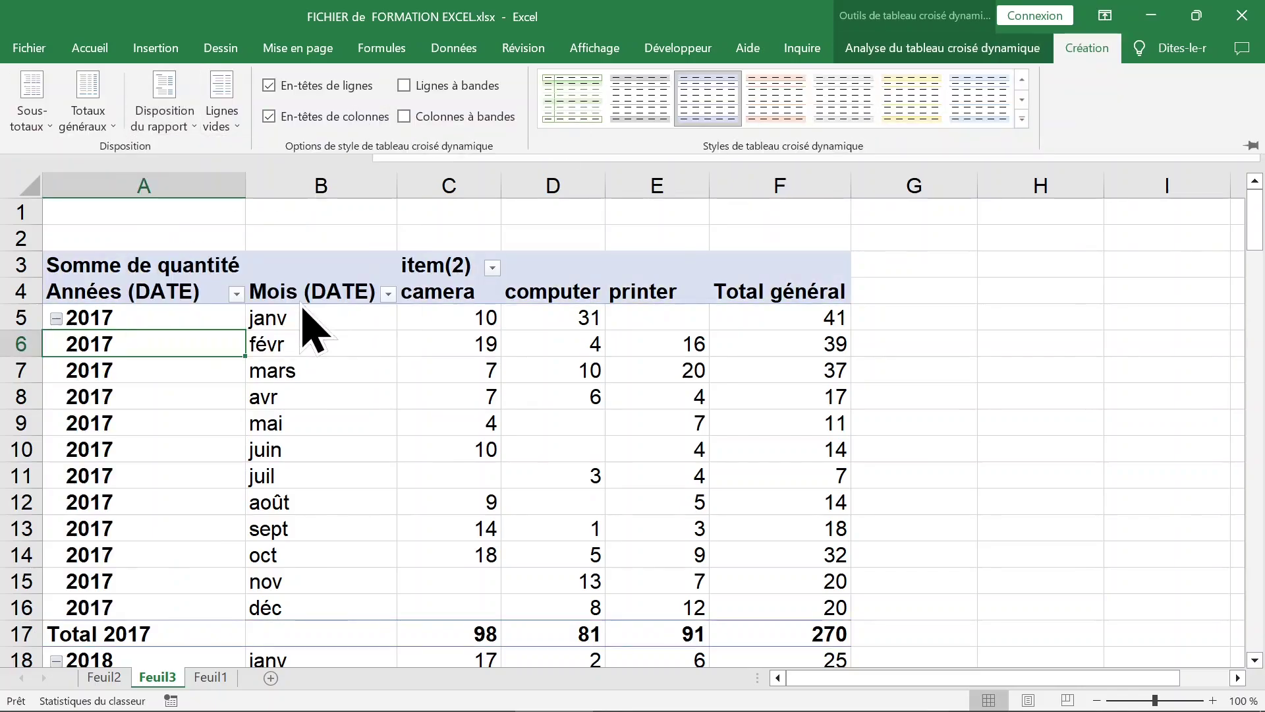
pyautogui.click(178, 314)
# Move Années (DATE) from the rows into the report filters, leaving months janv–déc.
pyautogui.rightClick(189, 318)
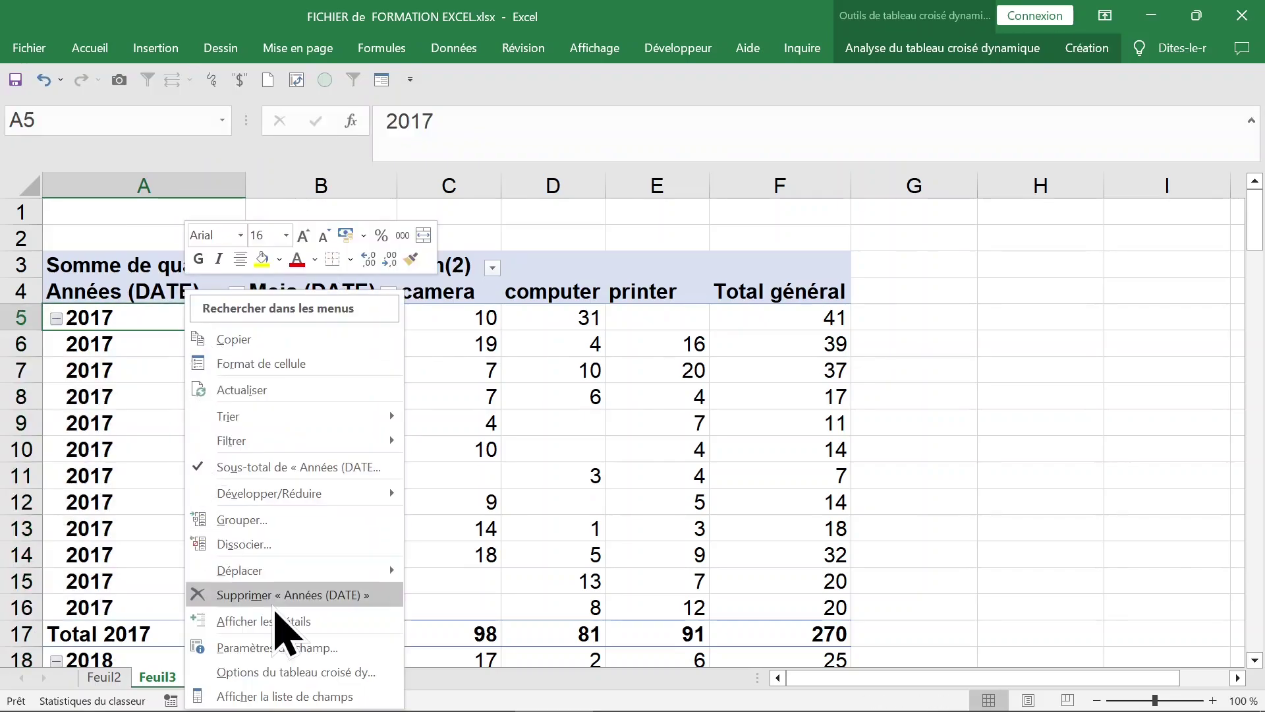
pyautogui.click(285, 696)
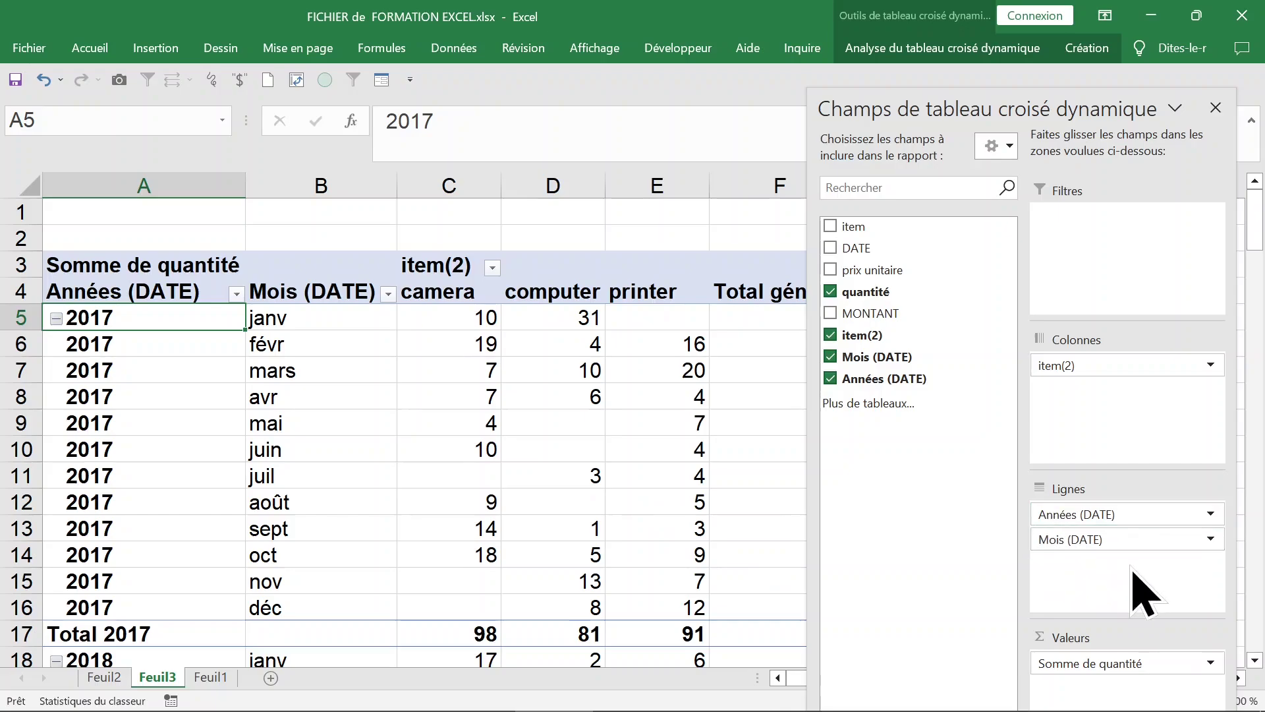
pyautogui.moveTo(1129, 514)
pyautogui.mouseDown()
pyautogui.moveTo(1069, 282)
pyautogui.moveTo(1073, 227)
pyautogui.mouseUp()
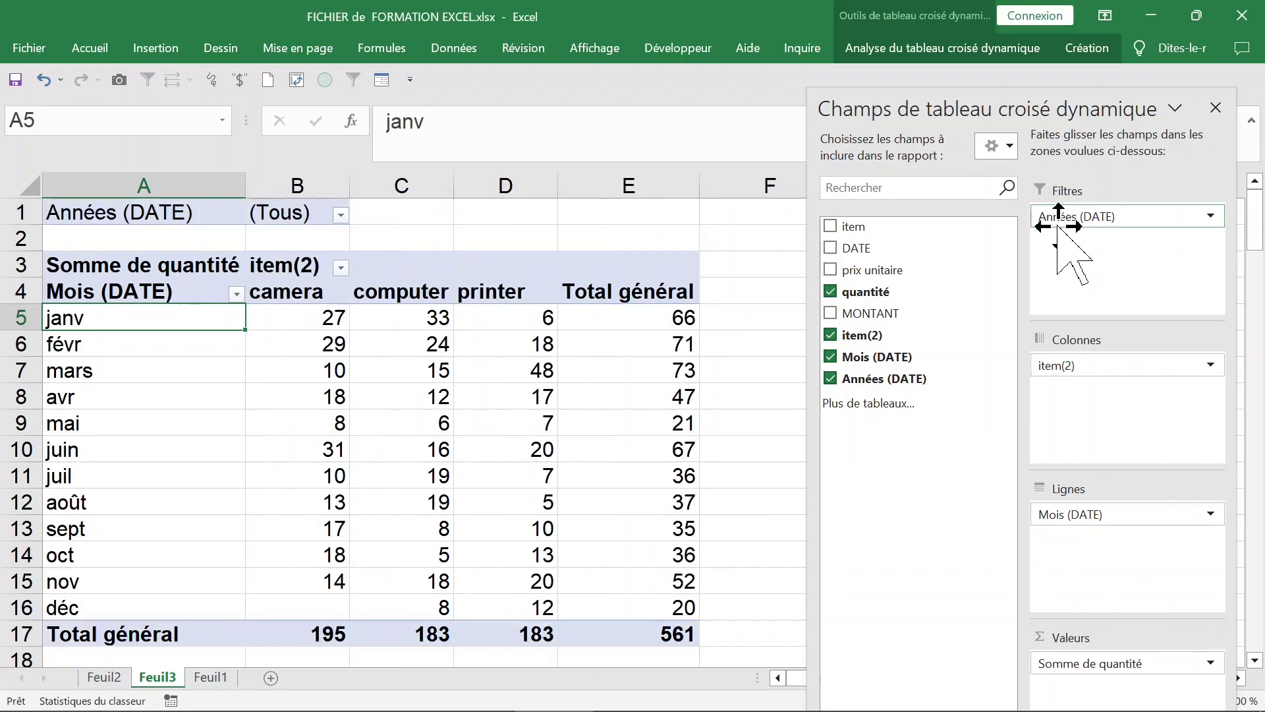
pyautogui.click(1216, 108)
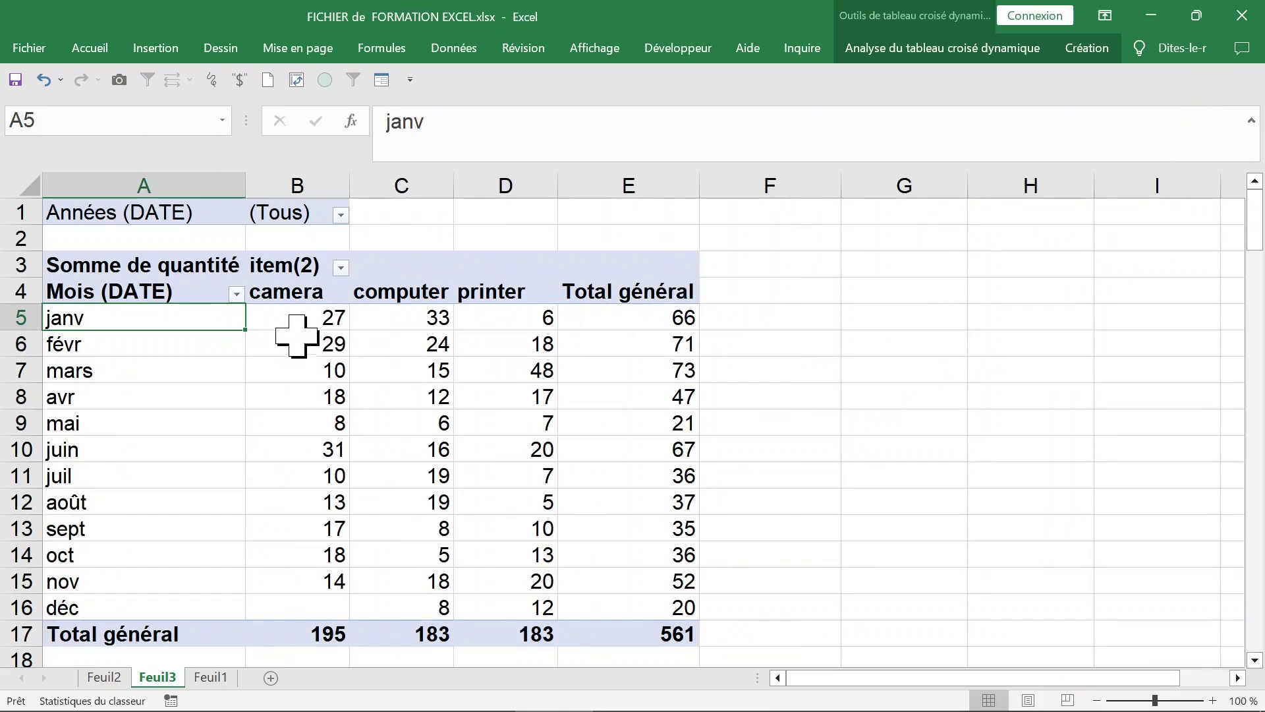
pyautogui.click(282, 317)
pyautogui.click(377, 362)
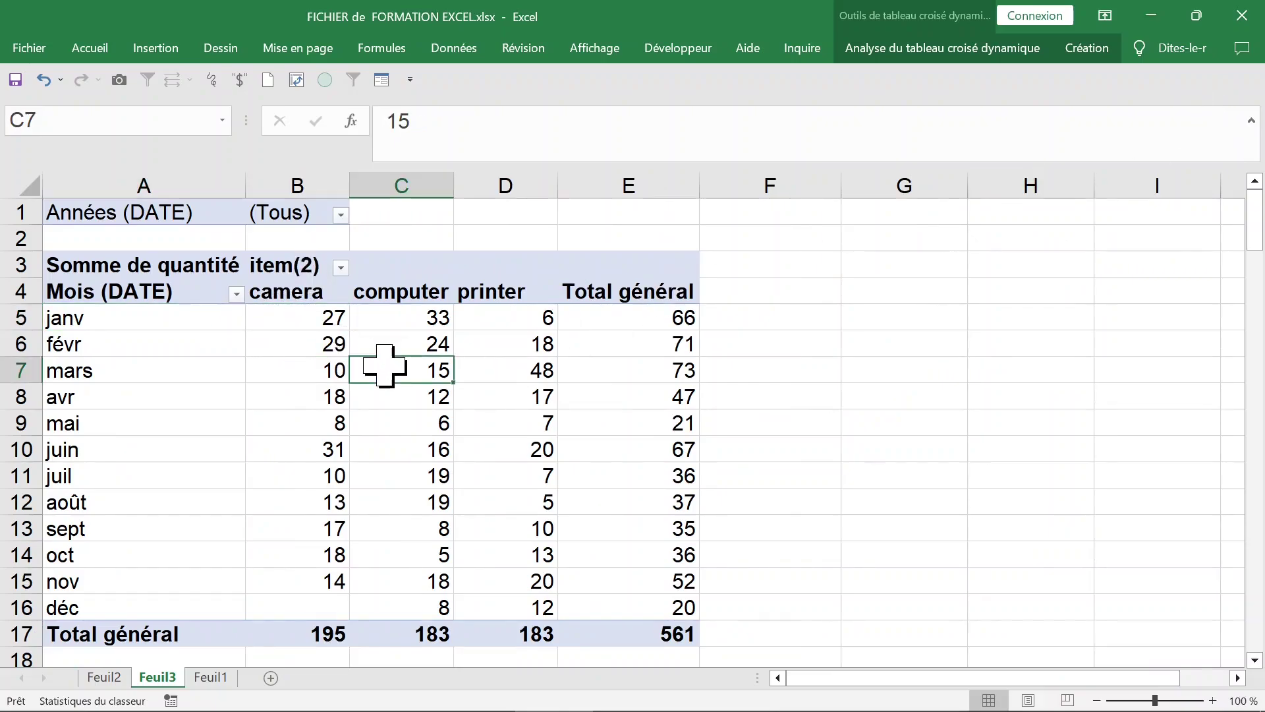
pyautogui.click(272, 362)
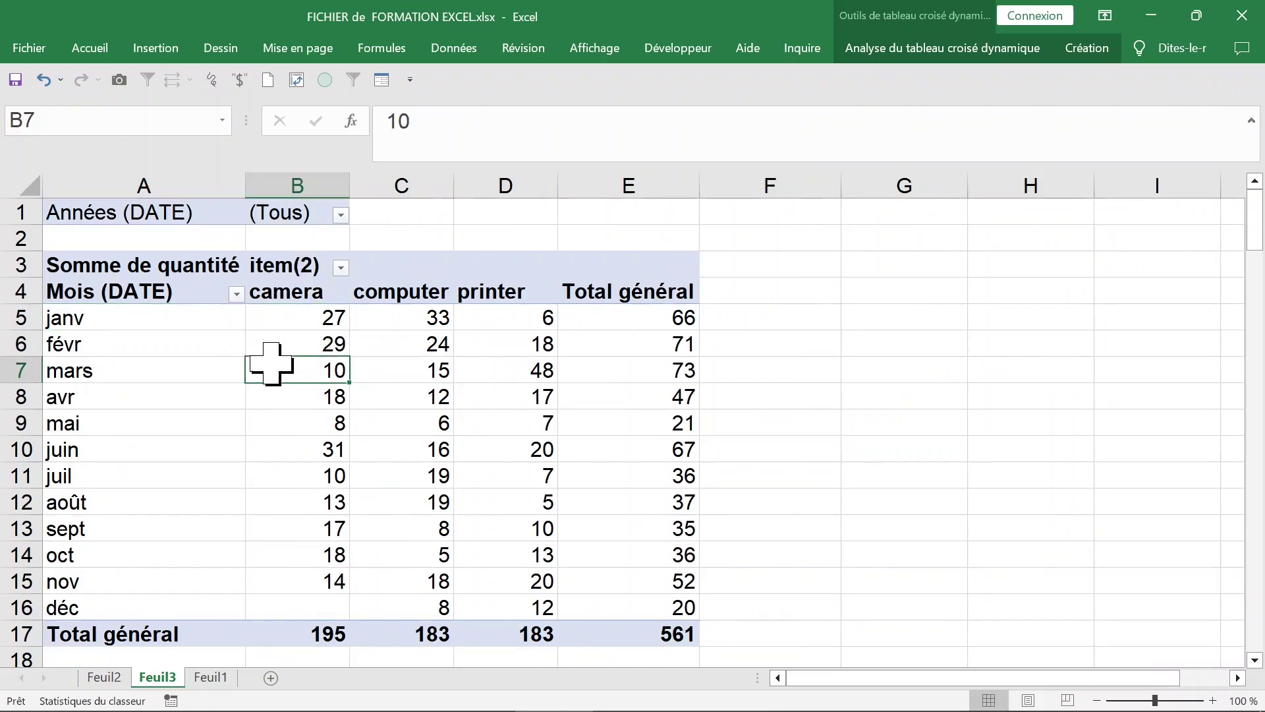
pyautogui.click(342, 216)
pyautogui.click(145, 298)
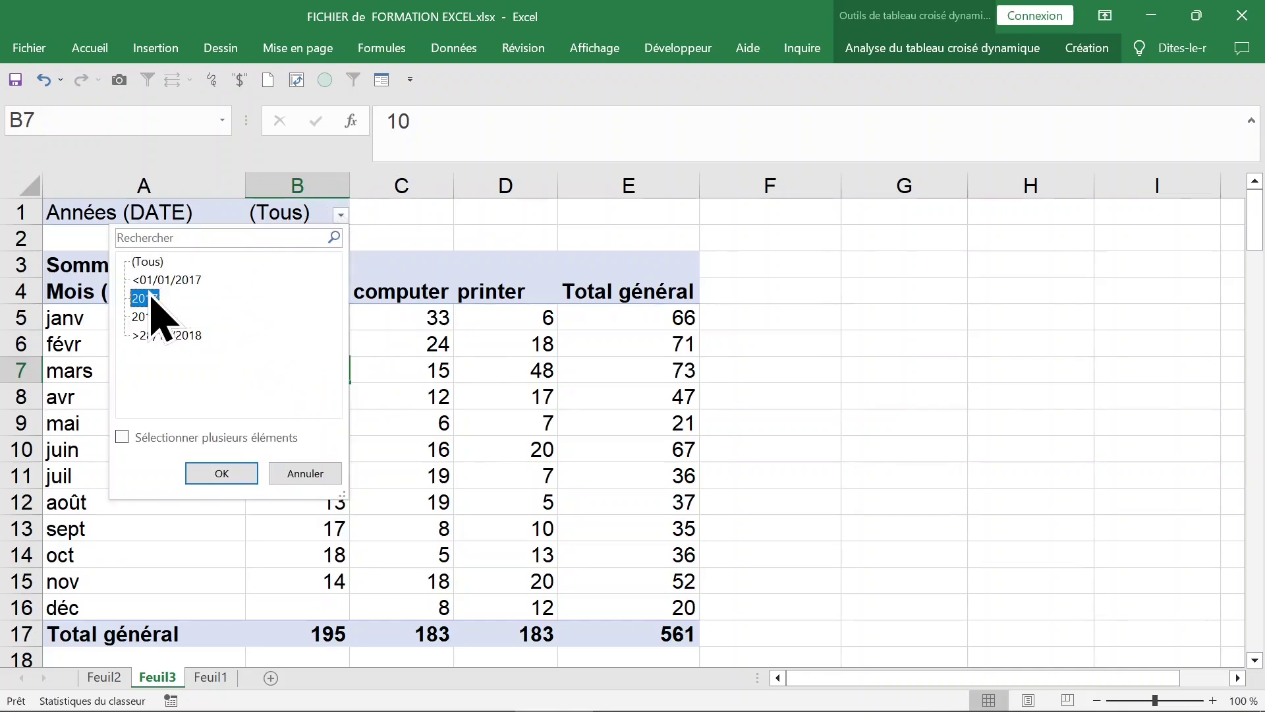
pyautogui.click(222, 474)
pyautogui.click(341, 215)
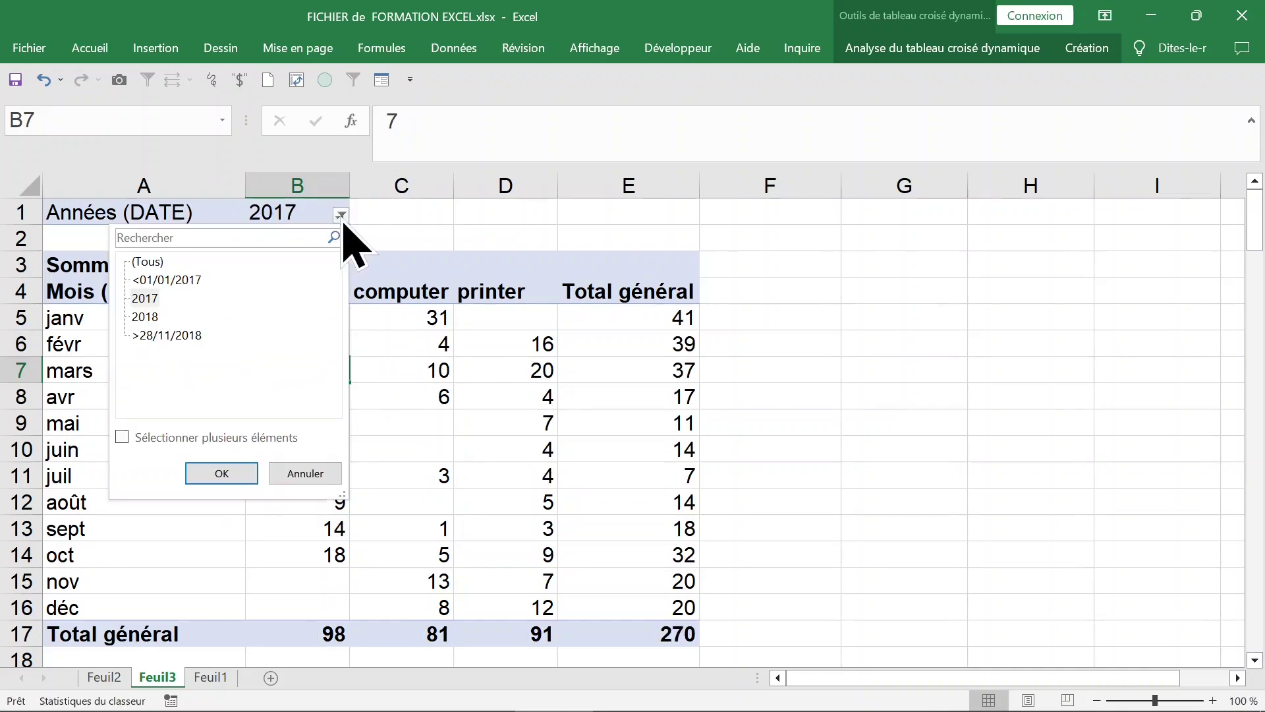
pyautogui.click(145, 317)
pyautogui.click(221, 473)
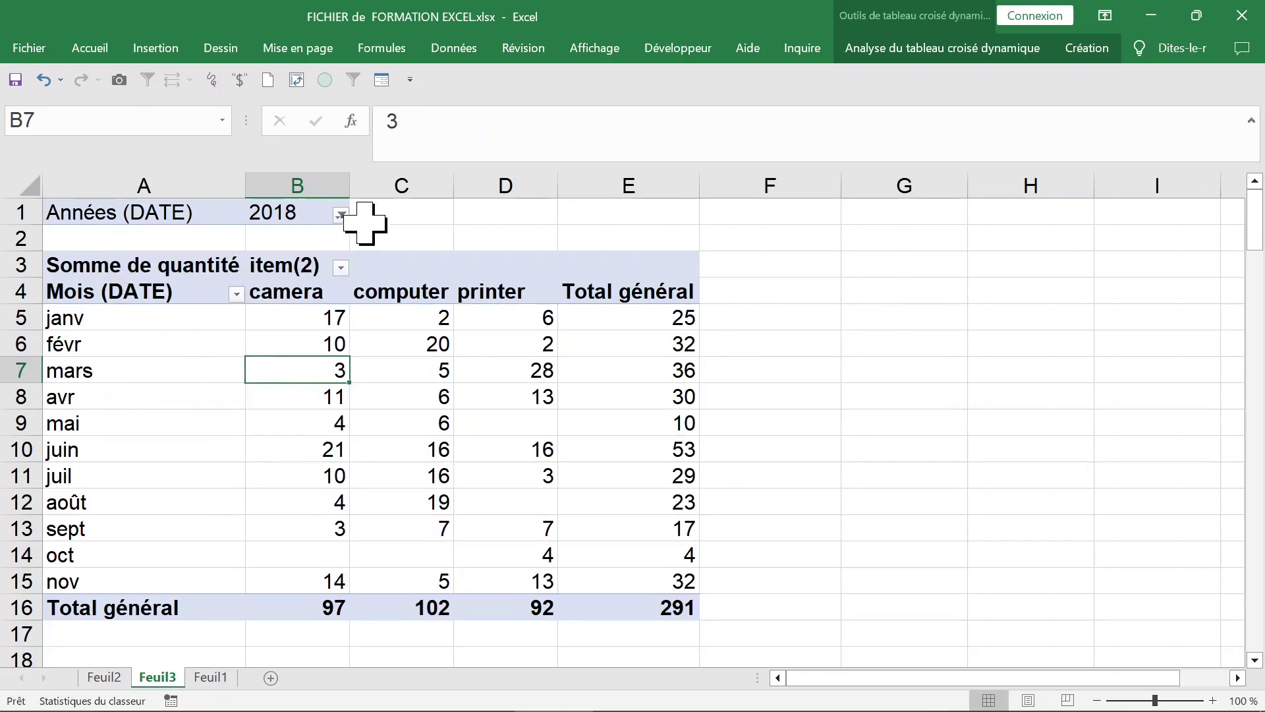
pyautogui.click(342, 216)
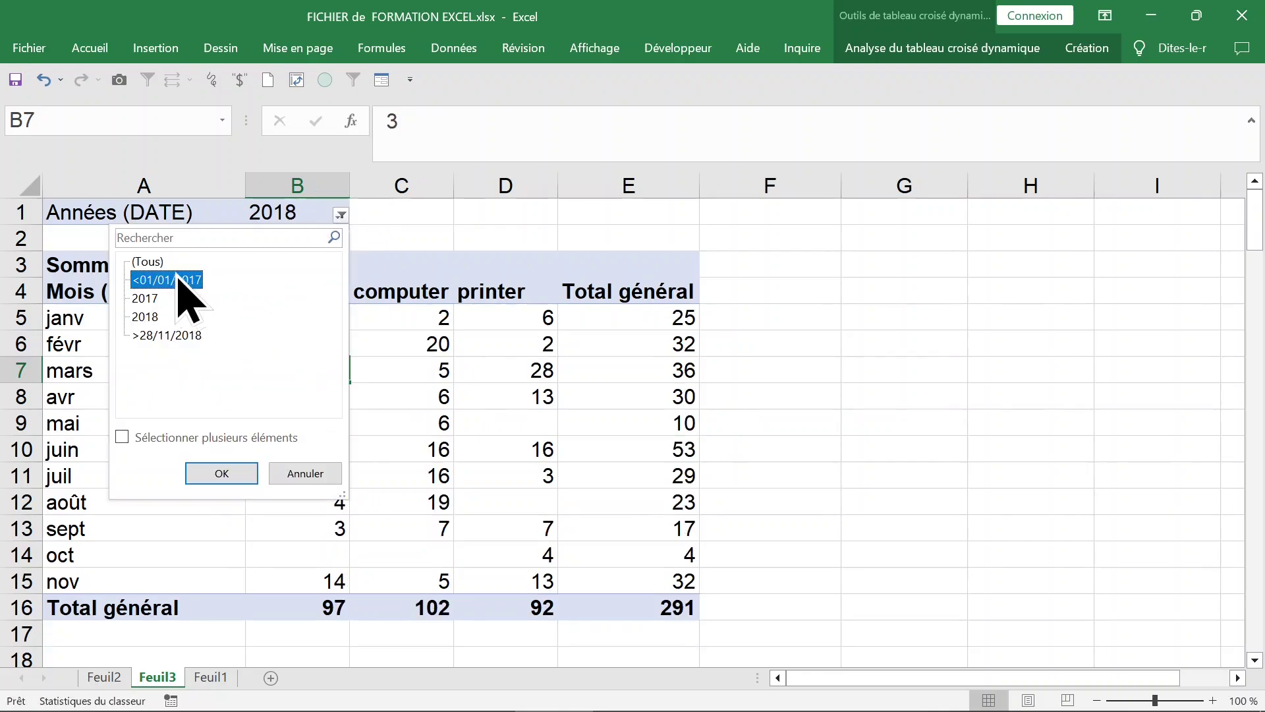
pyautogui.click(217, 473)
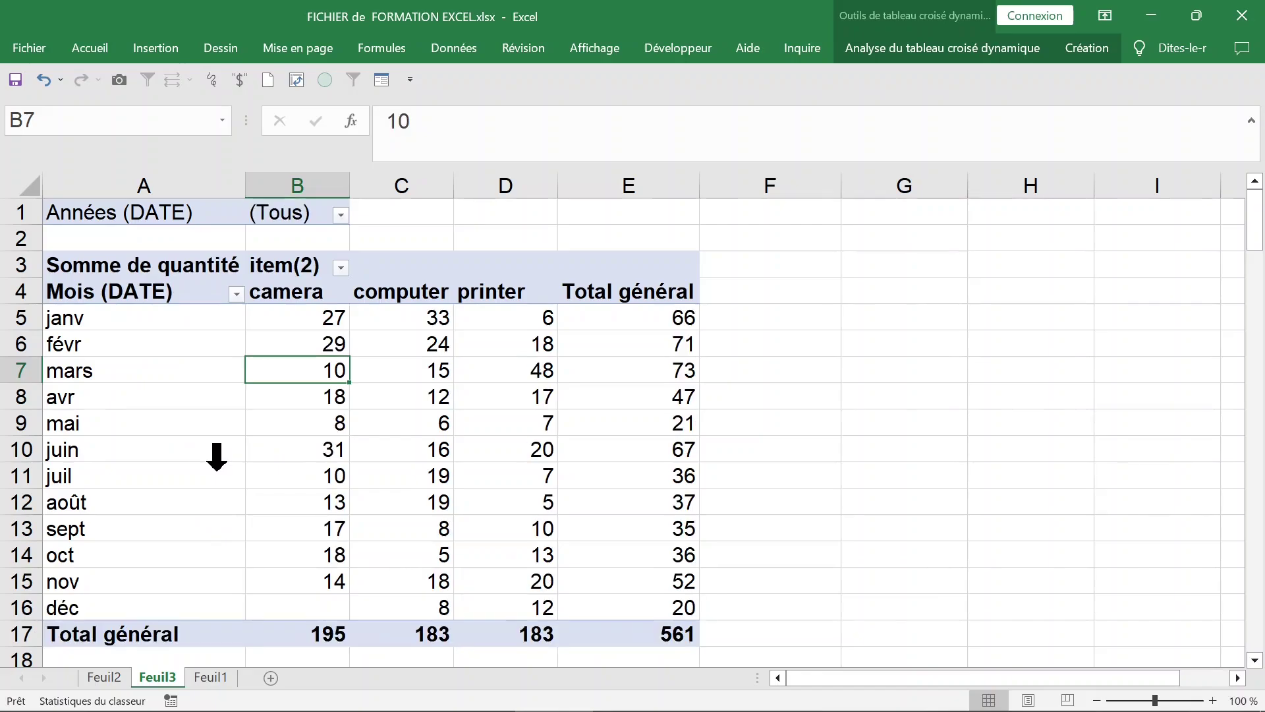
pyautogui.click(280, 325)
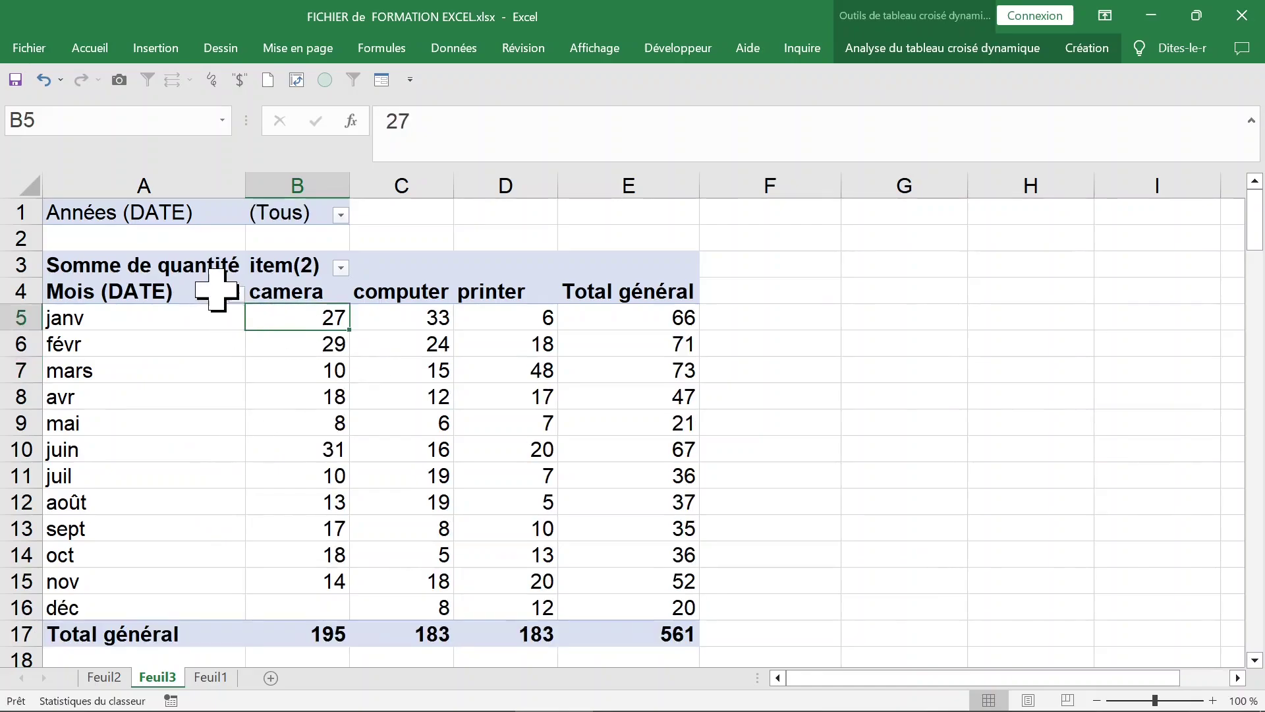
# Replace quantité with MONTANT in the pivot values.
pyautogui.rightClick(283, 315)
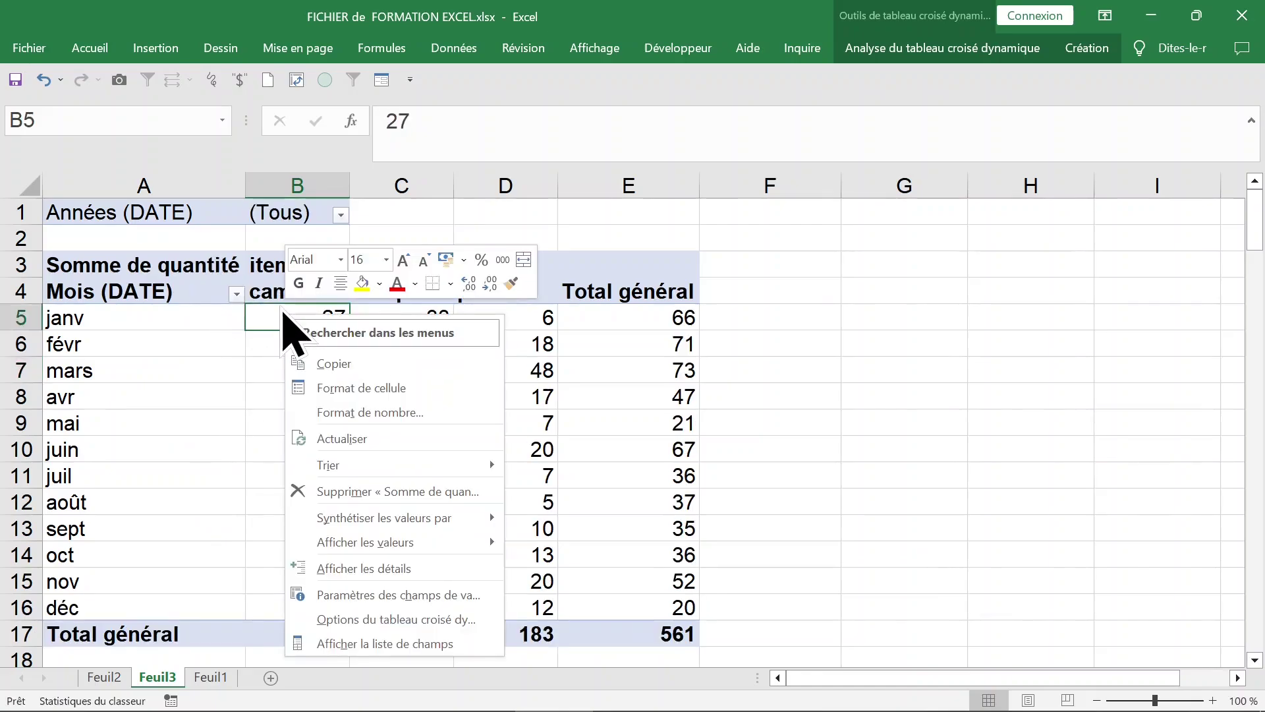
pyautogui.click(412, 641)
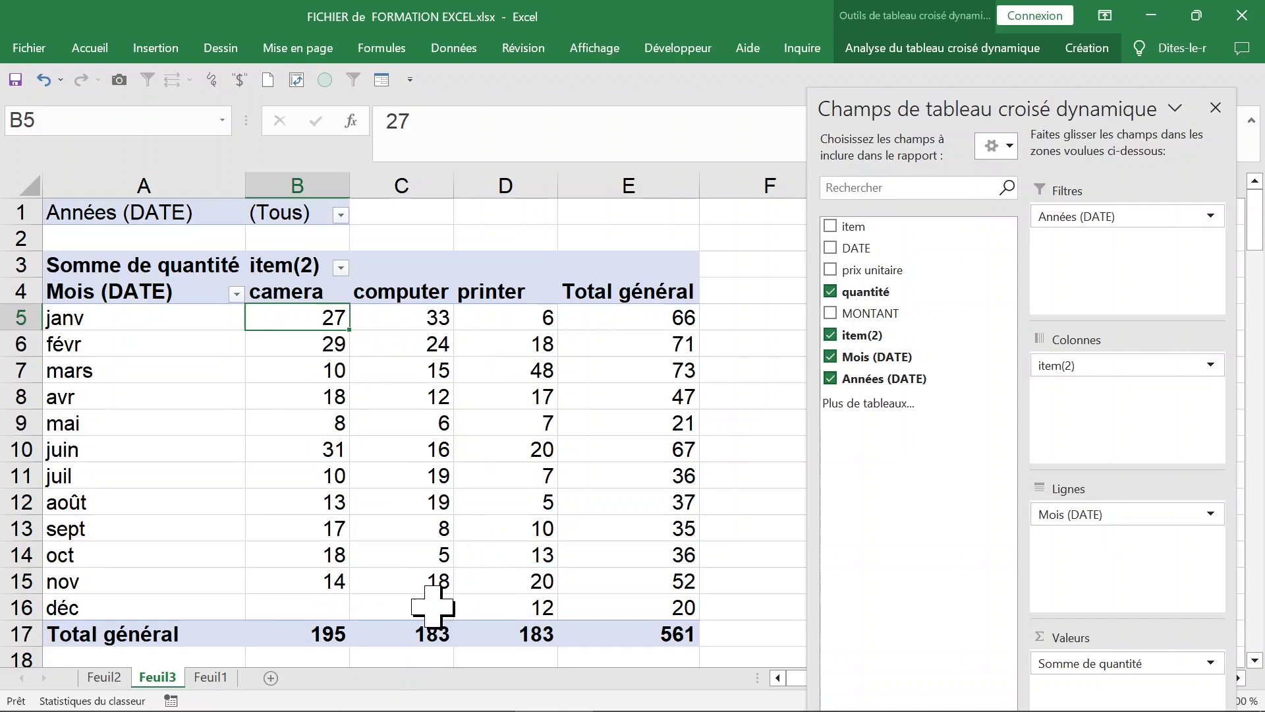
pyautogui.click(831, 294)
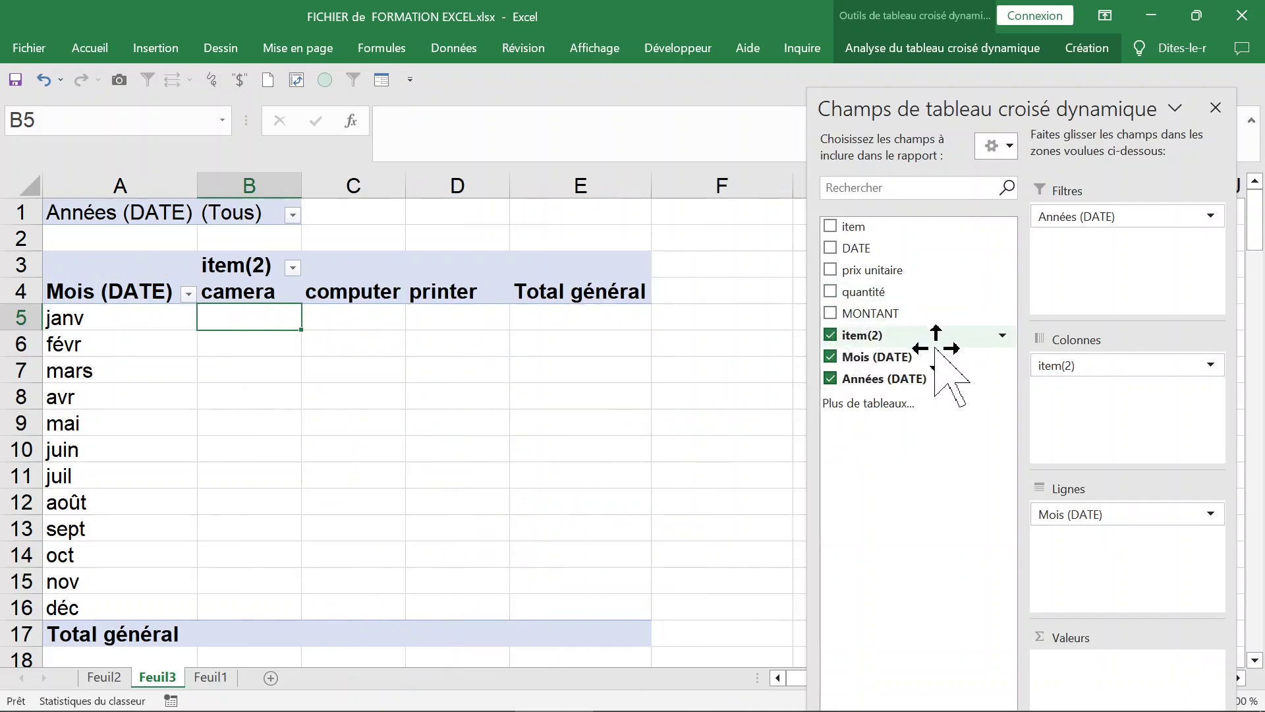
pyautogui.click(831, 313)
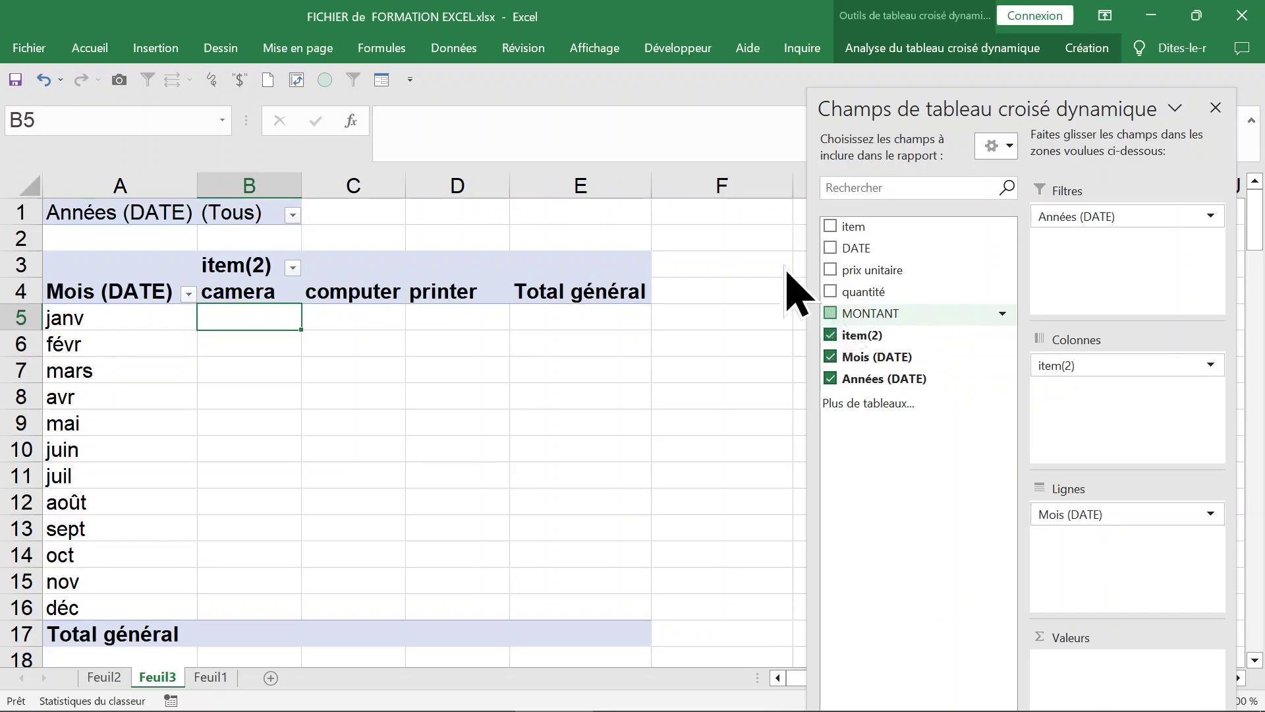
pyautogui.click(1216, 107)
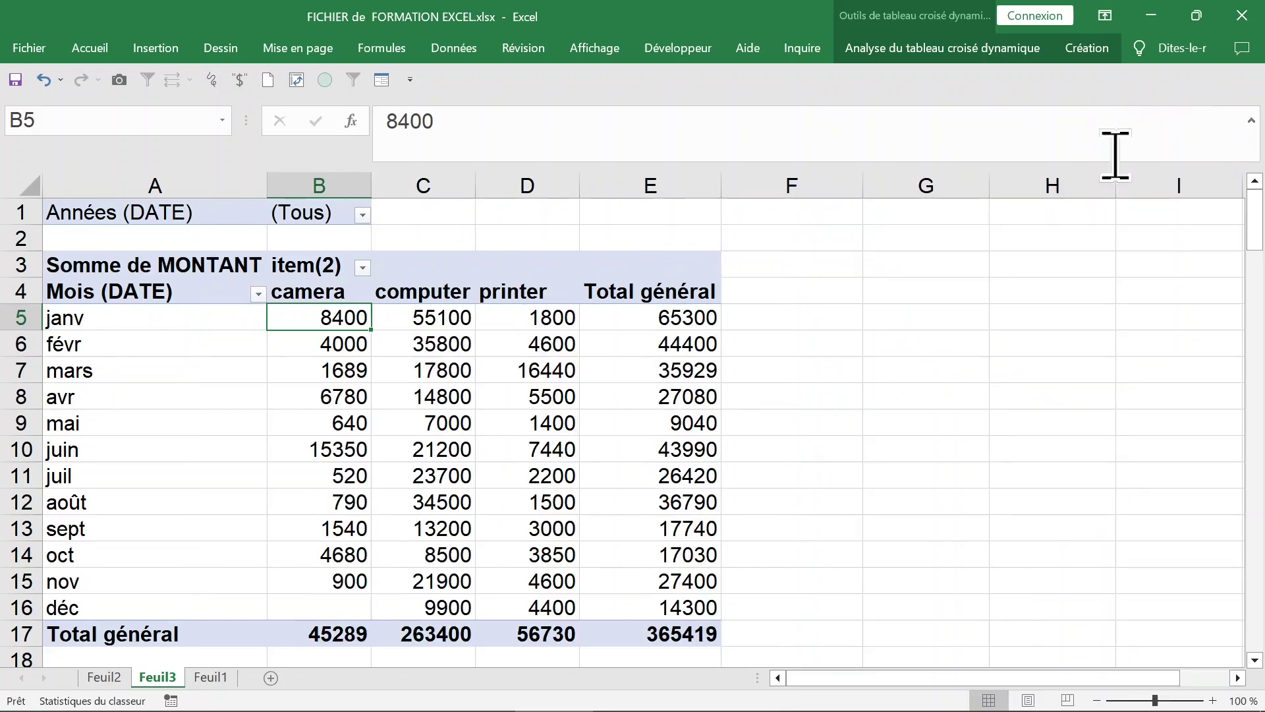
# Format the MONTANT values as Monétaire with the € symbol and 2 decimals.
pyautogui.rightClick(325, 318)
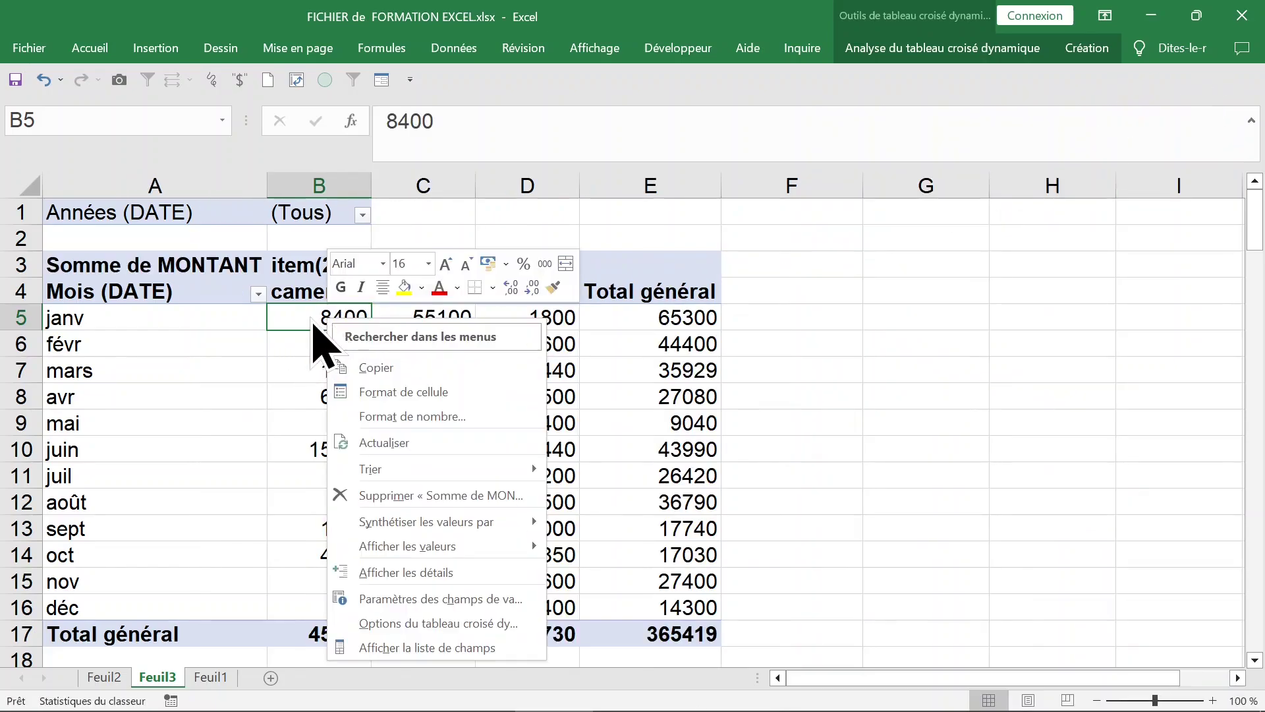
pyautogui.click(368, 416)
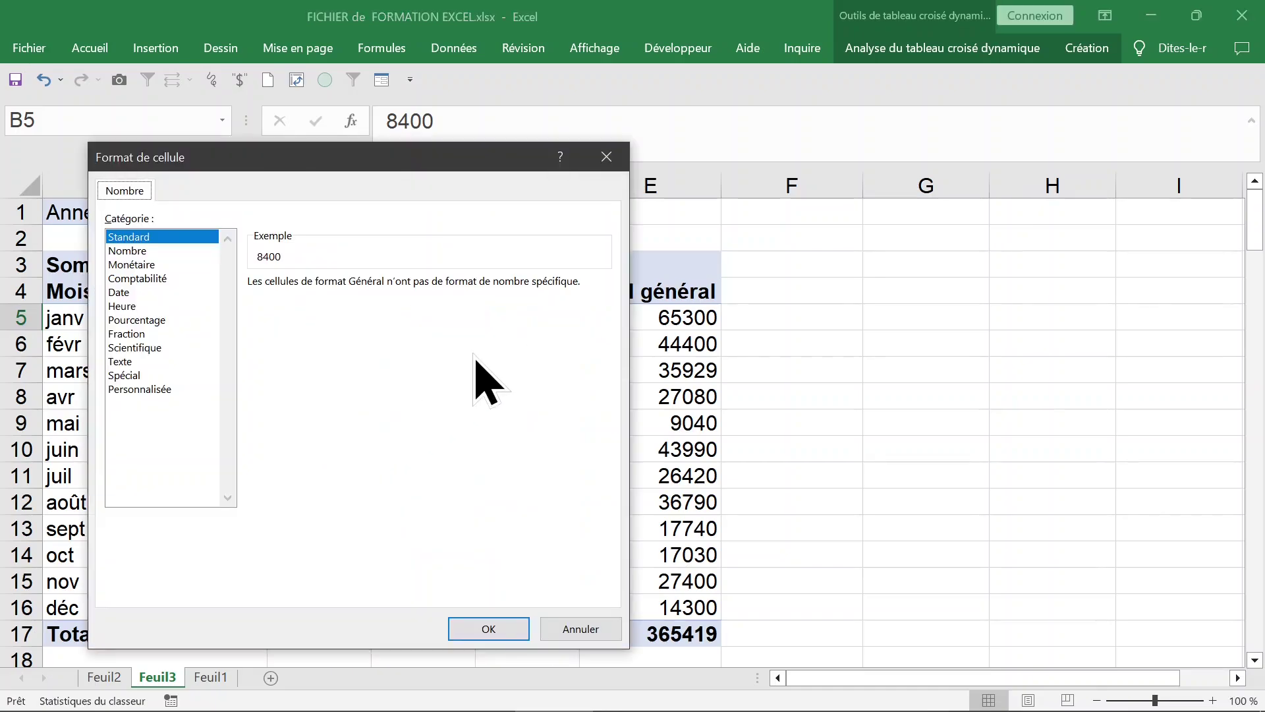
pyautogui.click(146, 264)
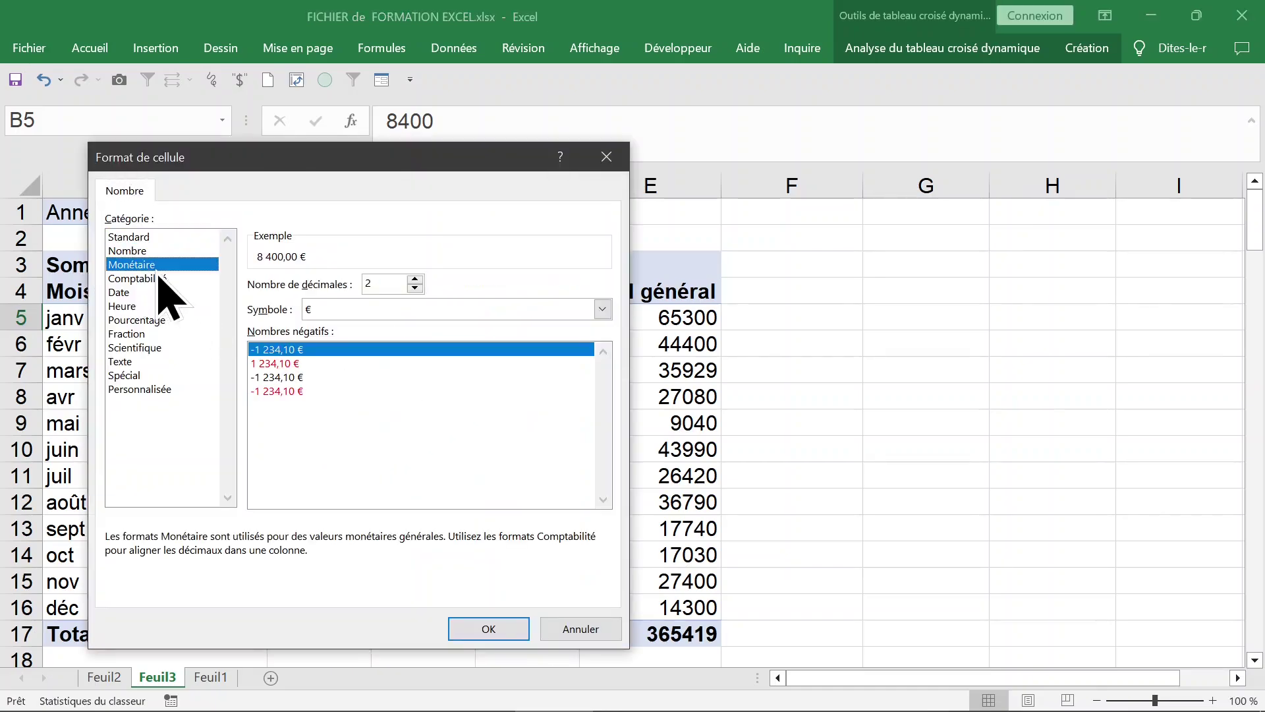
pyautogui.click(489, 629)
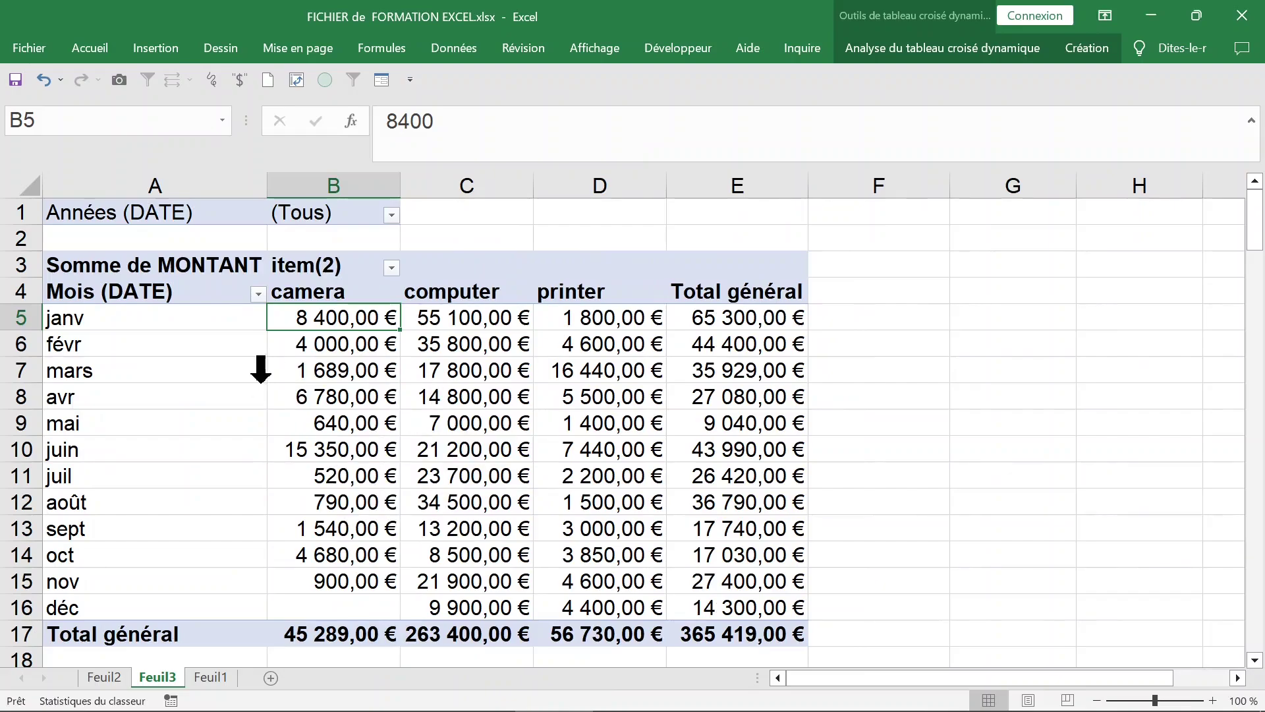
# Move Années (DATE) from the filters into the rows above Mois (DATE).
pyautogui.click(222, 373)
pyautogui.click(342, 218)
pyautogui.click(218, 344)
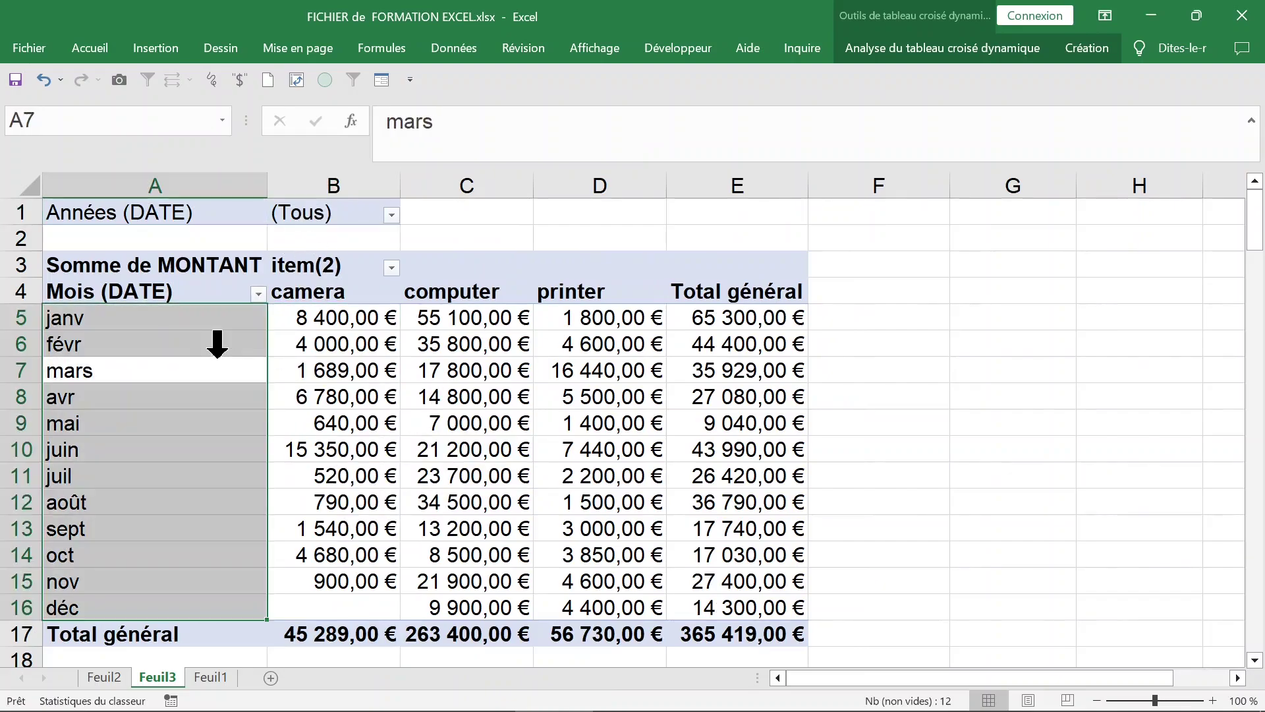
pyautogui.click(210, 351)
pyautogui.rightClick(211, 349)
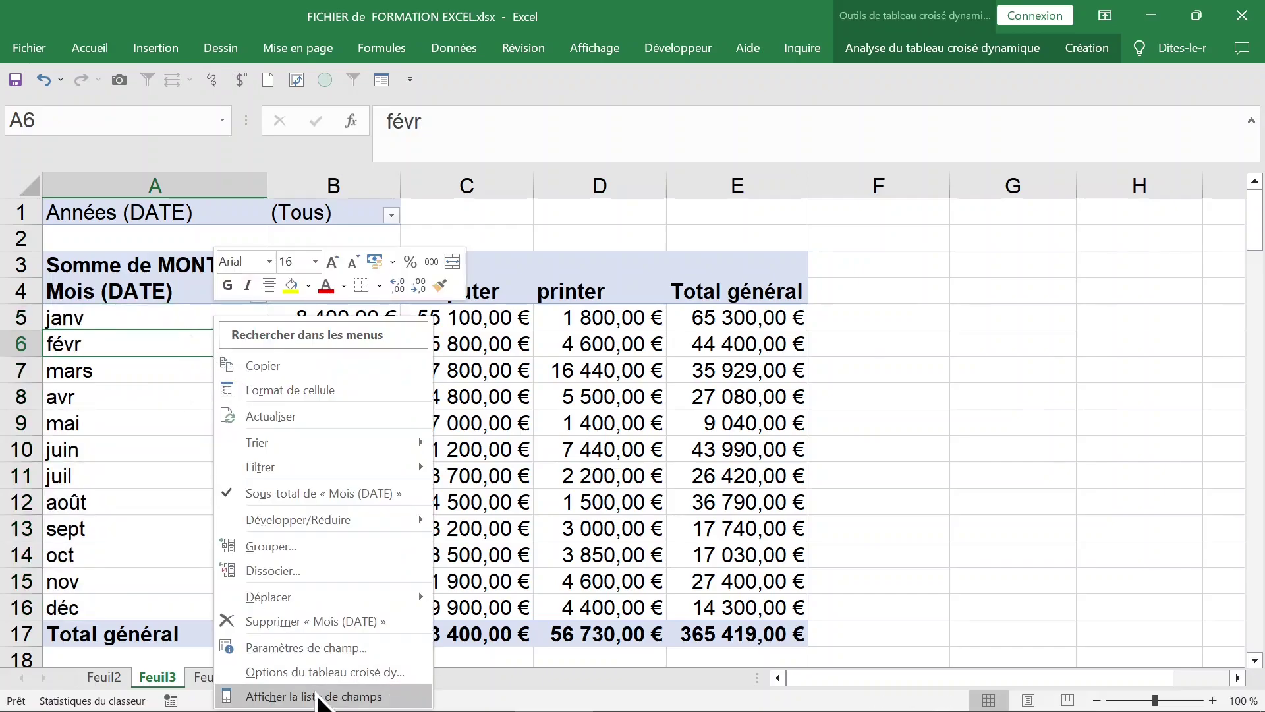
pyautogui.click(330, 693)
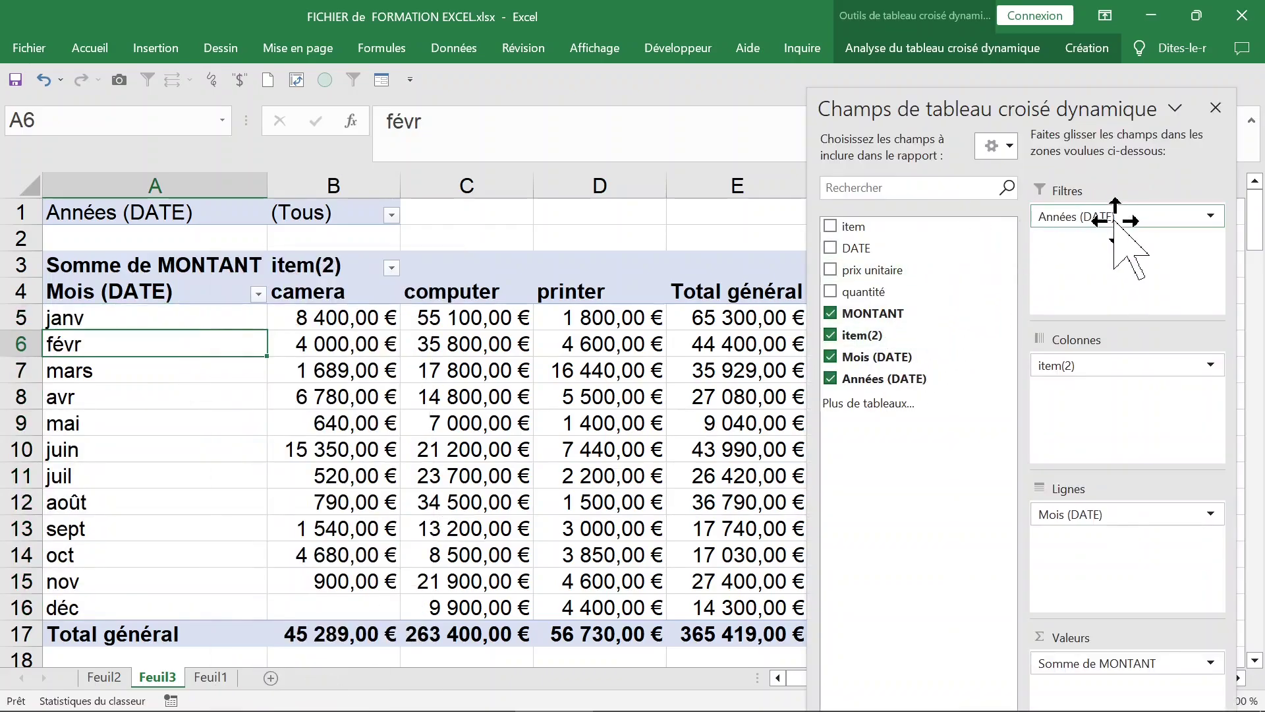
pyautogui.moveTo(1114, 223); pyautogui.dragTo(1121, 415)
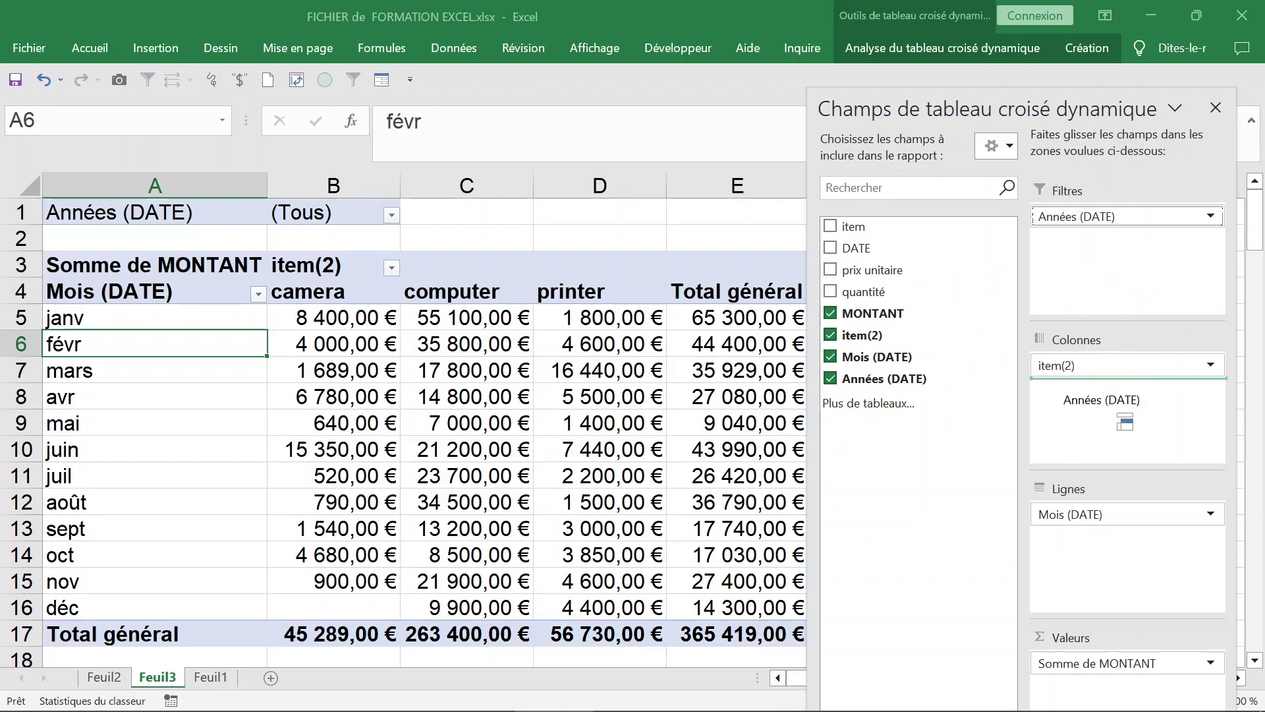
pyautogui.moveTo(1112, 448)
pyautogui.mouseDown()
pyautogui.moveTo(1109, 516)
pyautogui.moveTo(1094, 506)
pyautogui.mouseUp()
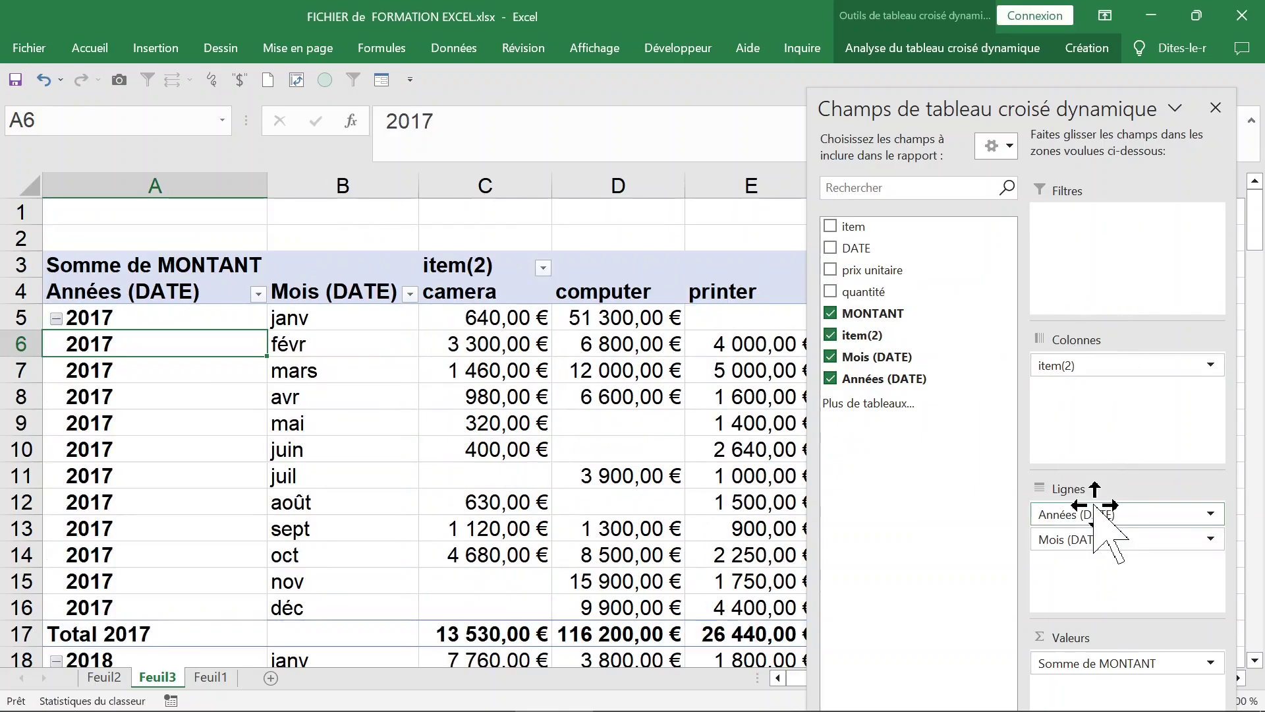
pyautogui.click(1216, 108)
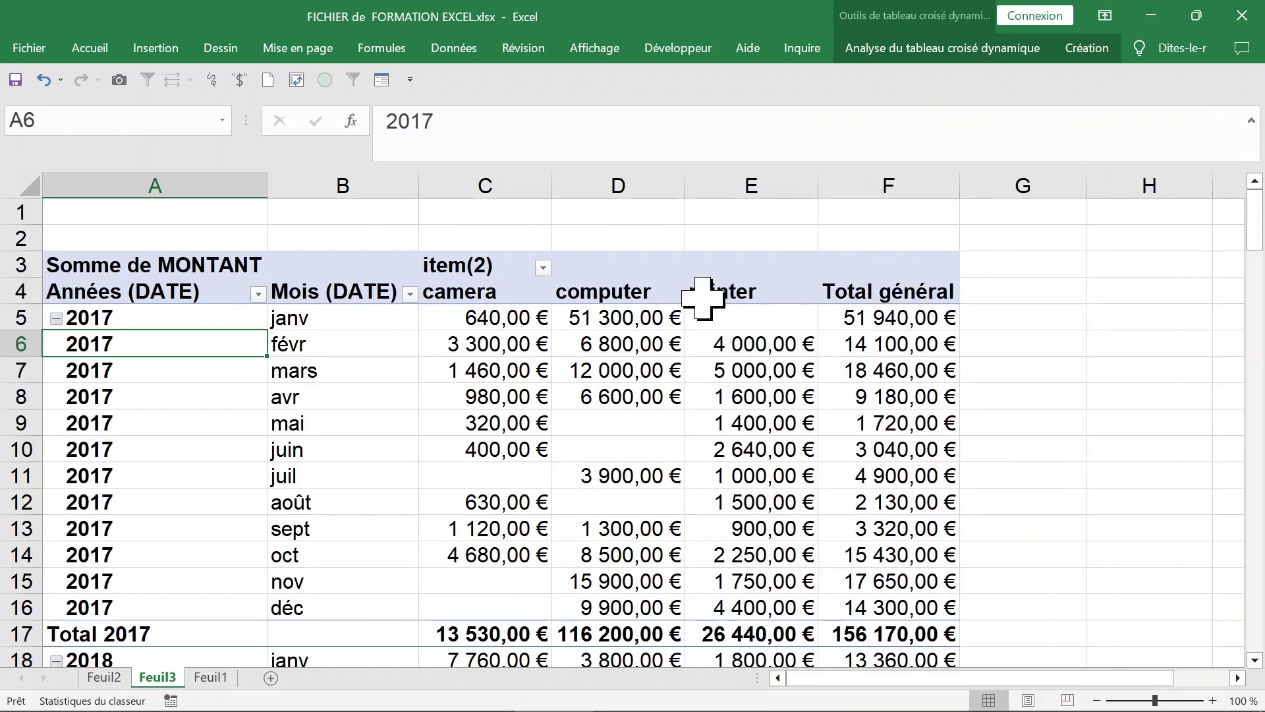
# Set the pivot table options so empty cells display 0, shown as 0,00 €.
pyautogui.click(529, 344)
pyautogui.click(705, 346)
pyautogui.click(709, 371)
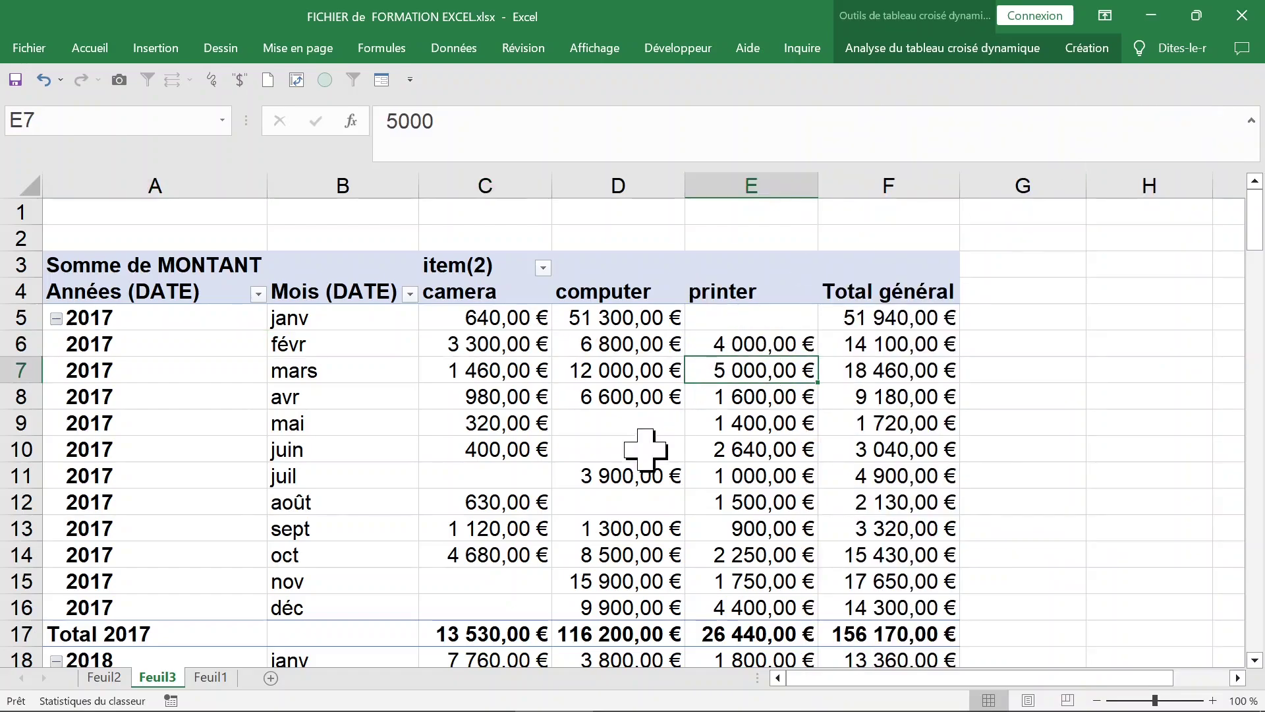
pyautogui.click(652, 447)
pyautogui.click(646, 424)
pyautogui.rightClick(622, 430)
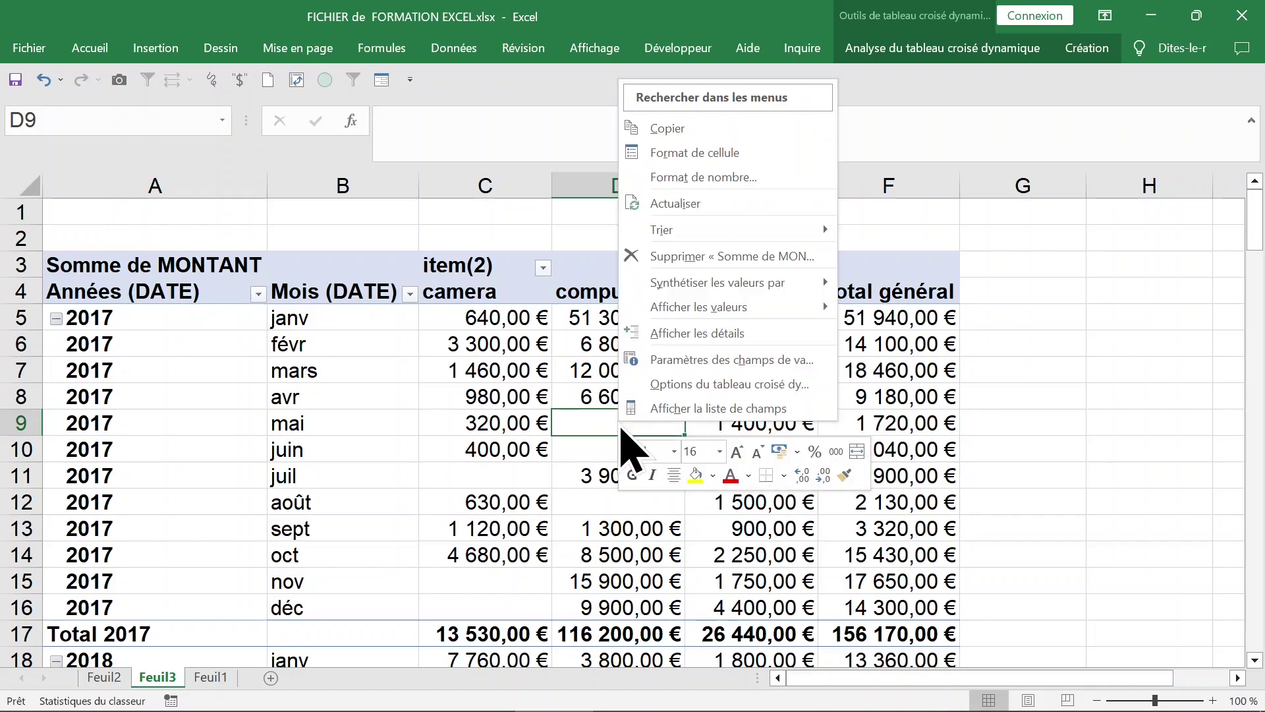
pyautogui.click(698, 384)
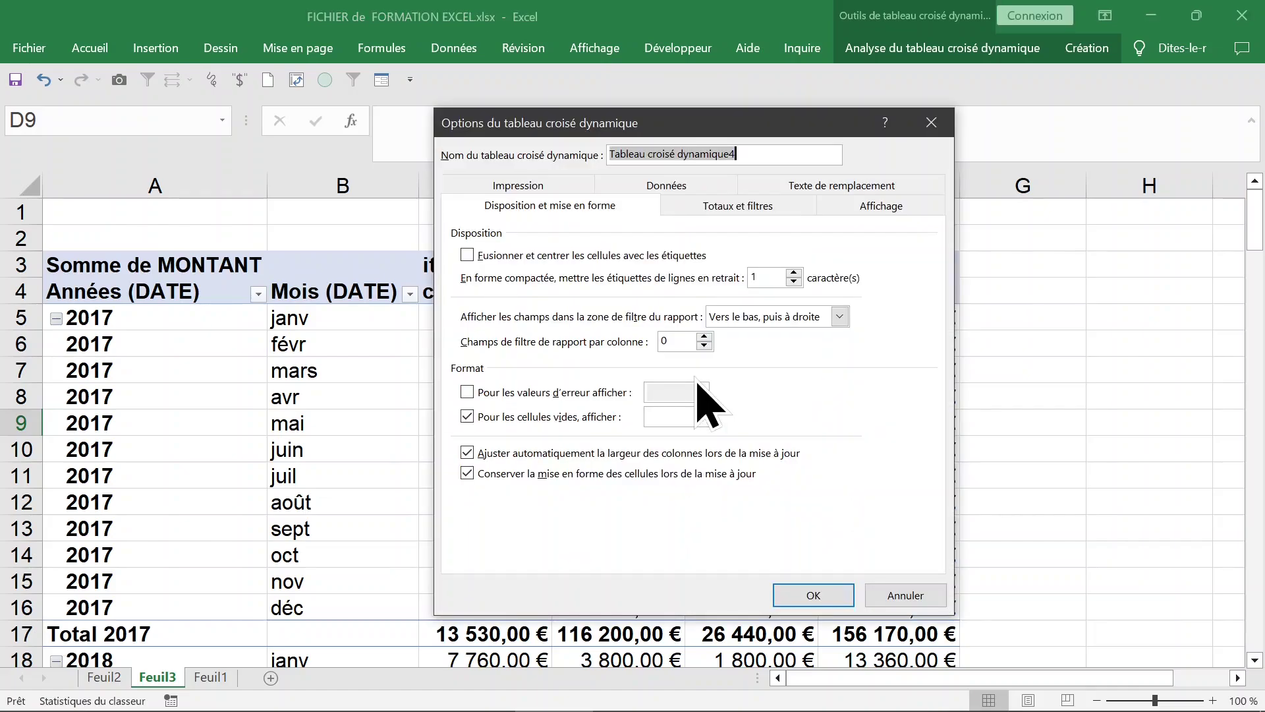
pyautogui.click(537, 417)
pyautogui.click(537, 416)
pyautogui.write('0')
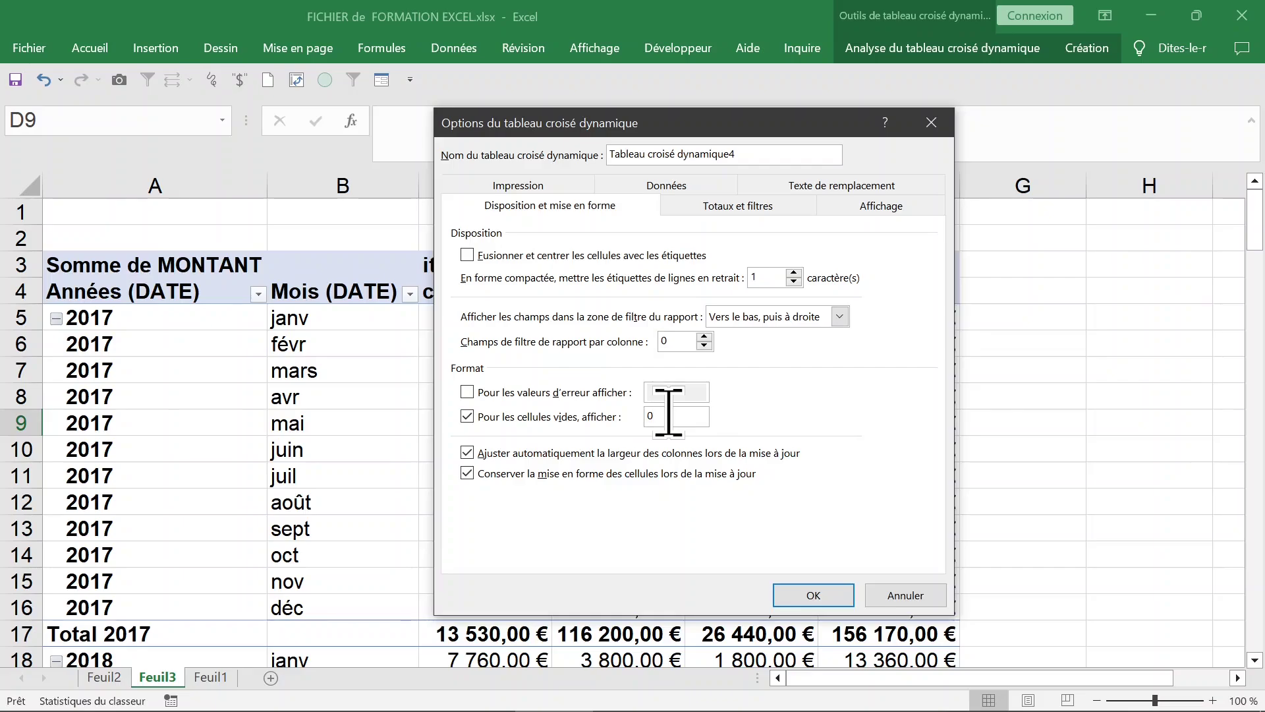
pyautogui.press('Return')
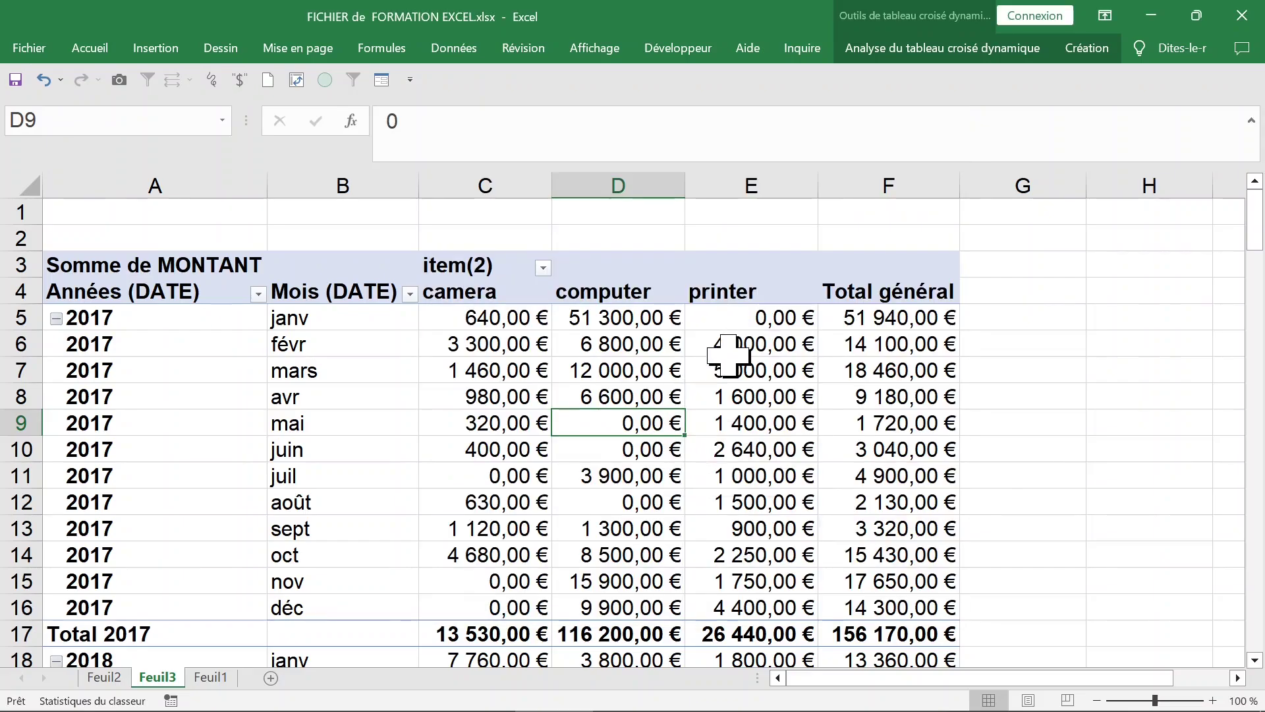
pyautogui.click(514, 320)
# Summarize MONTANT by average so the pivot shows Moyenne de MONTANT values.
pyautogui.click(712, 343)
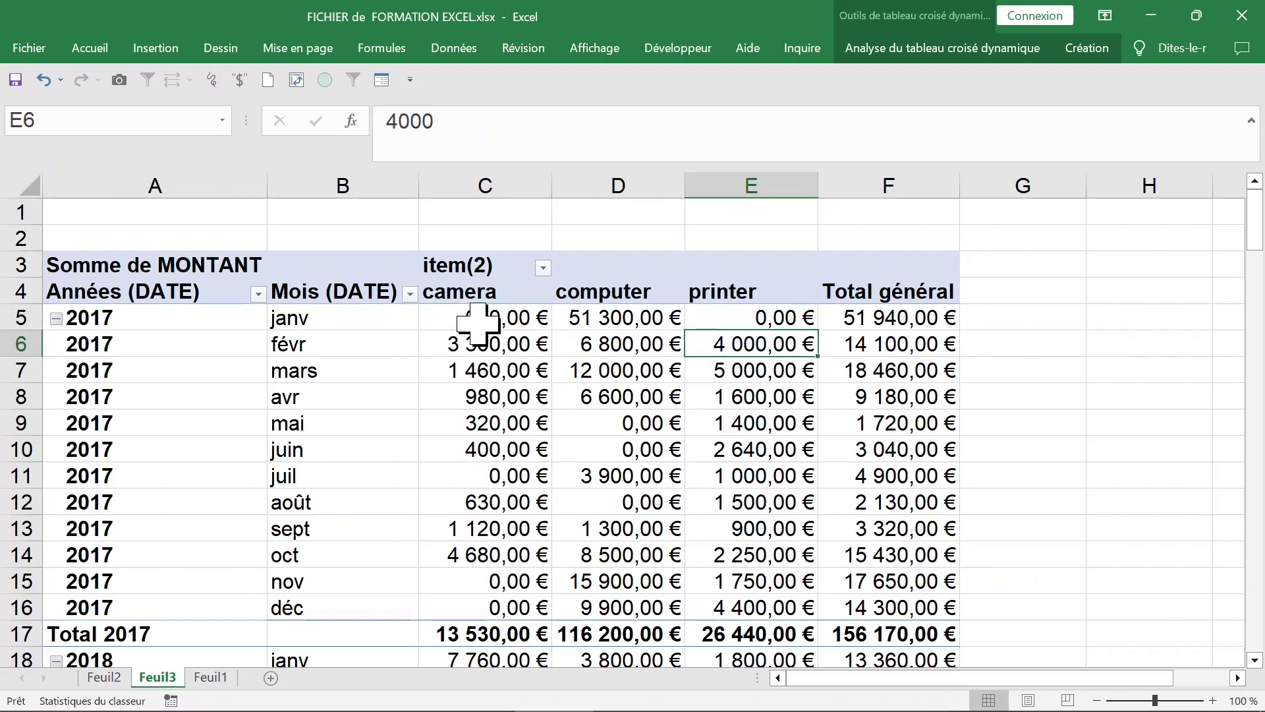
pyautogui.click(479, 321)
pyautogui.rightClick(499, 328)
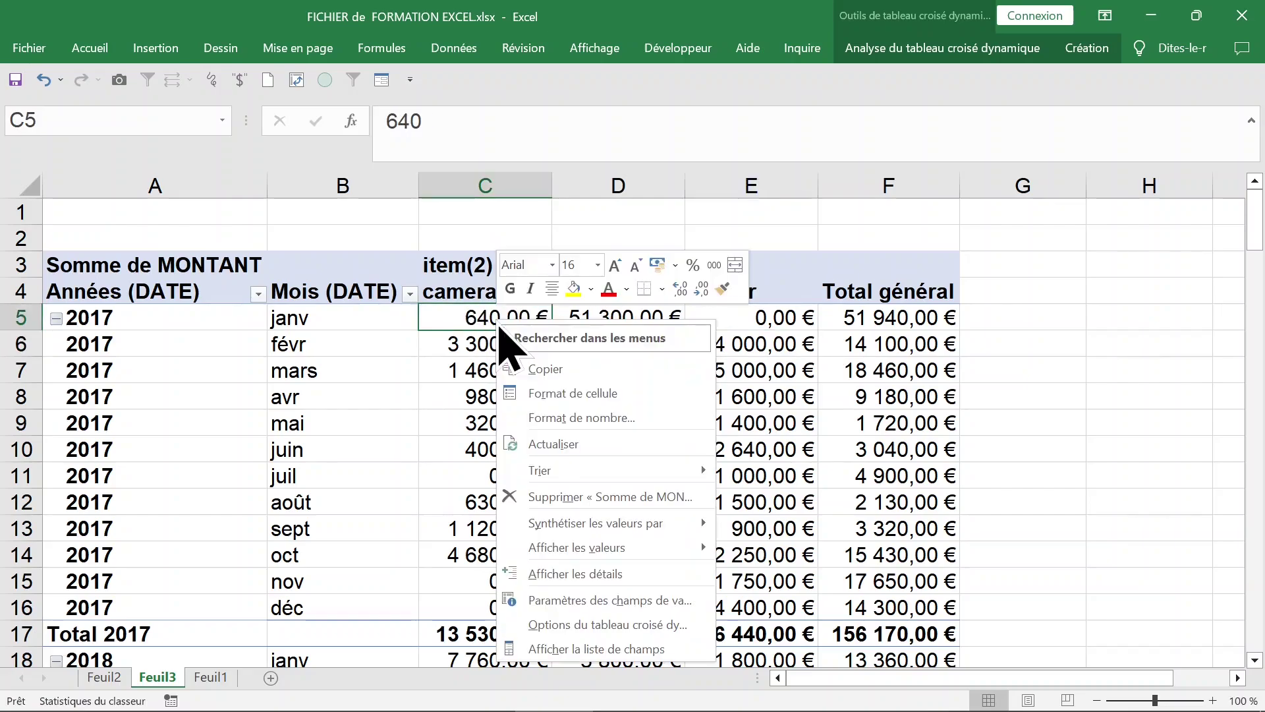
pyautogui.moveTo(595, 523)
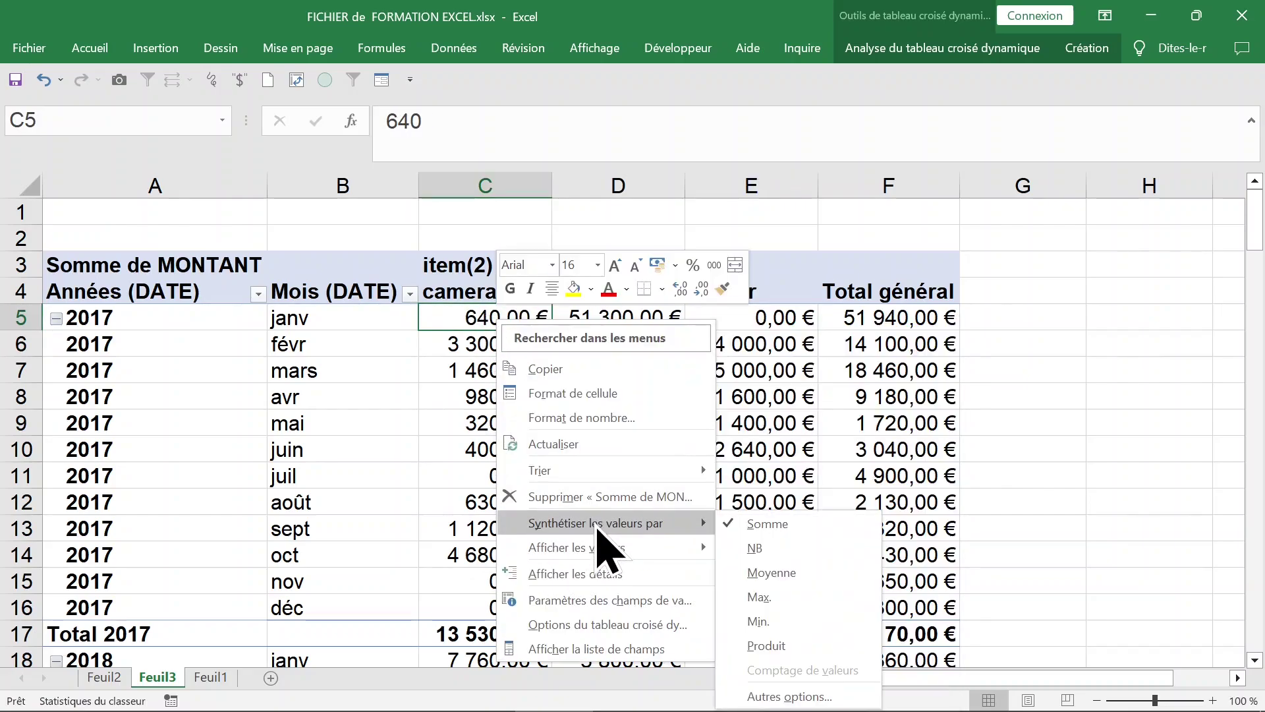
pyautogui.click(785, 572)
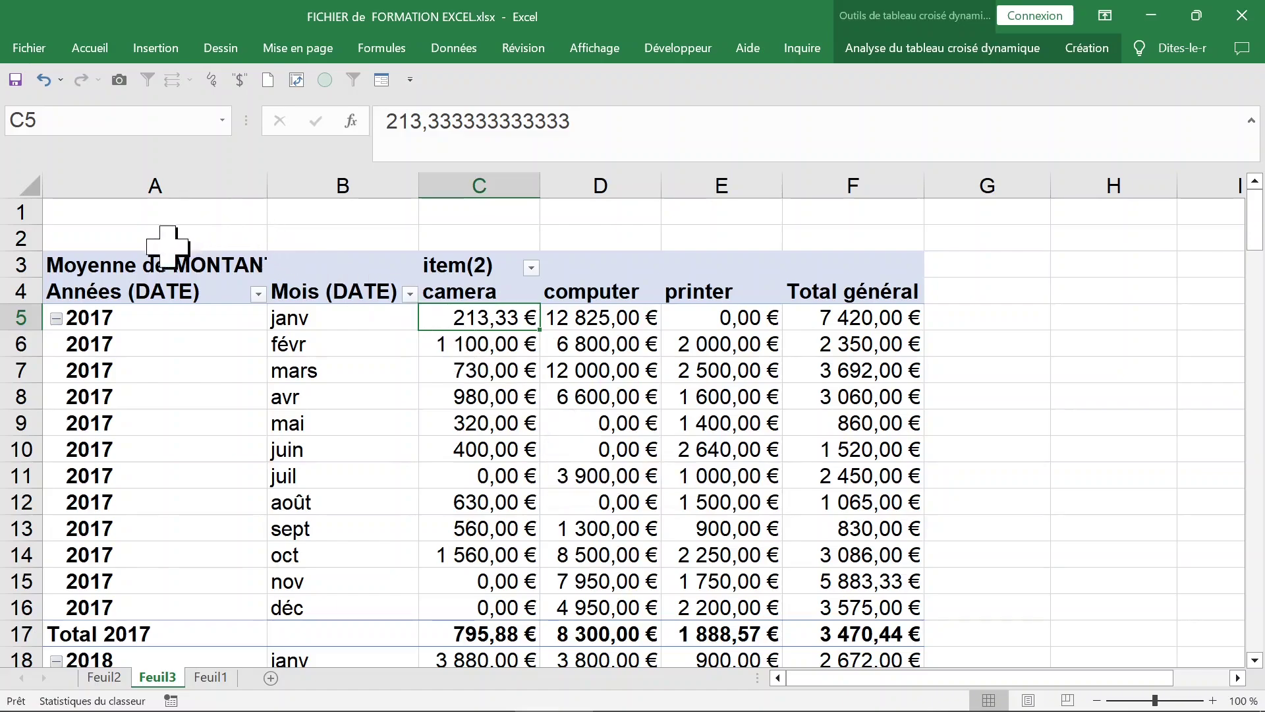
pyautogui.click(126, 262)
pyautogui.click(505, 370)
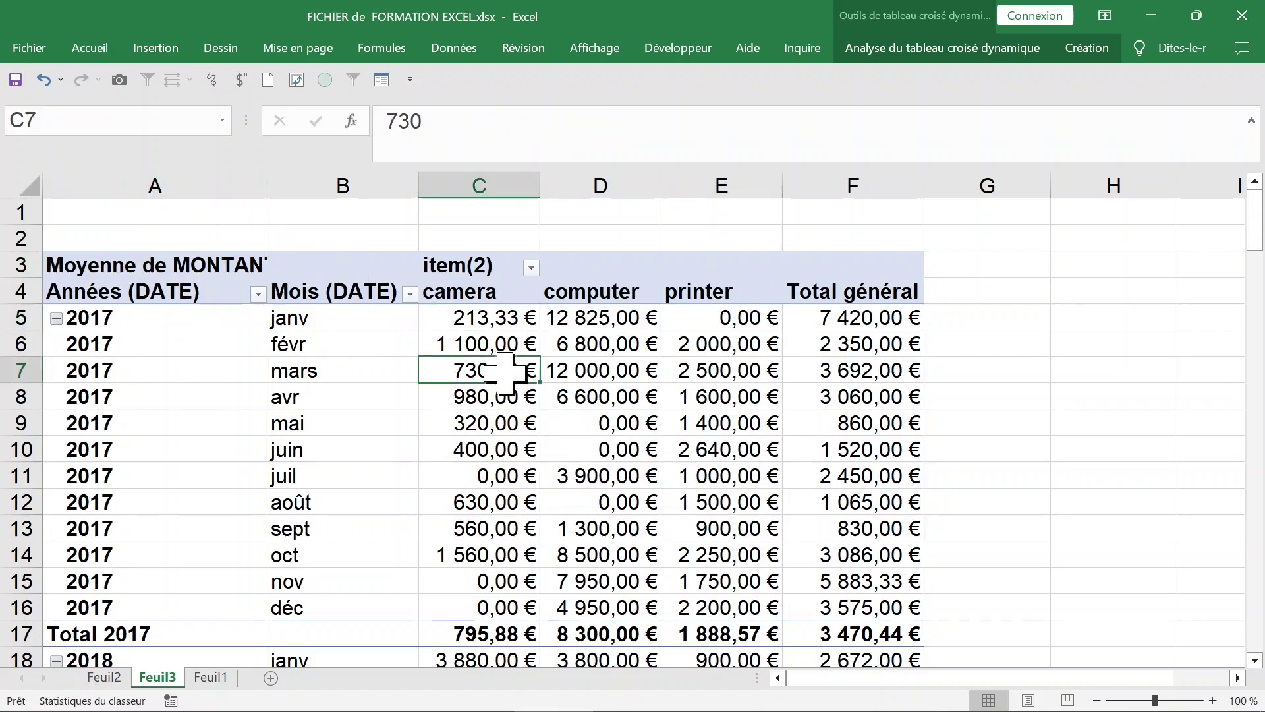
# Undo back to Somme, try the Max summary, then set it back to Somme.
pyautogui.click(44, 79)
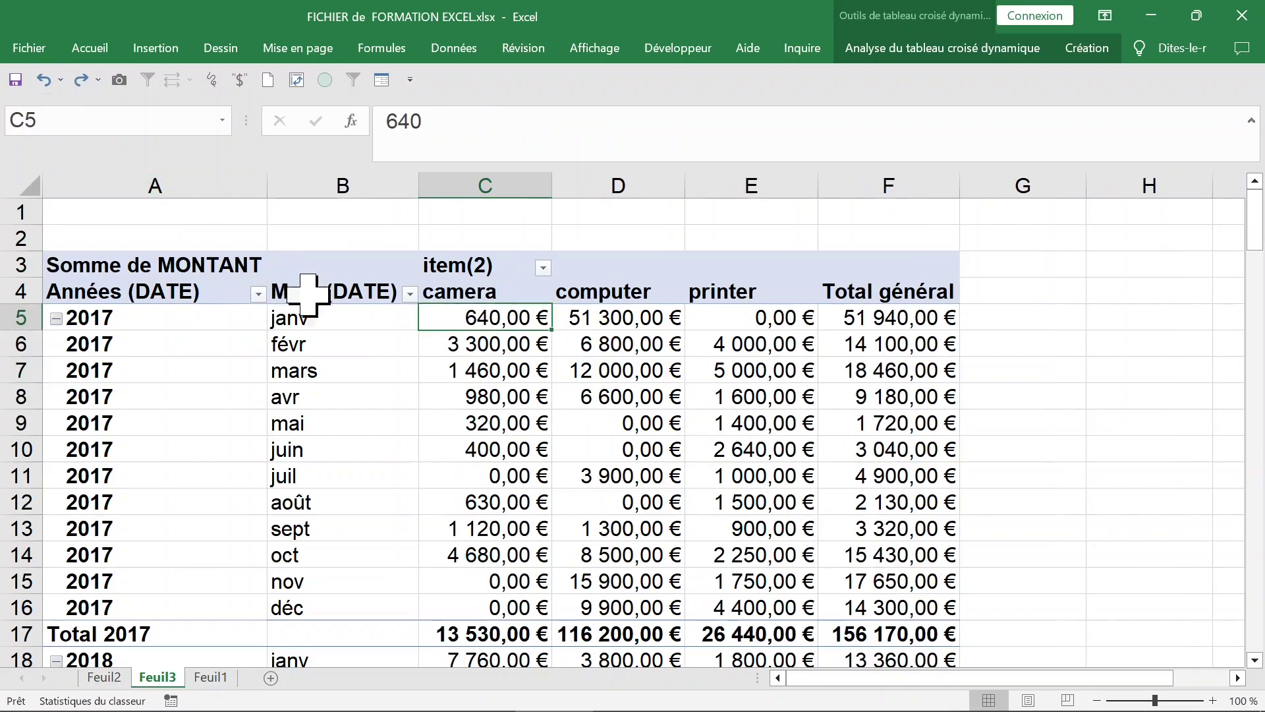
pyautogui.rightClick(486, 326)
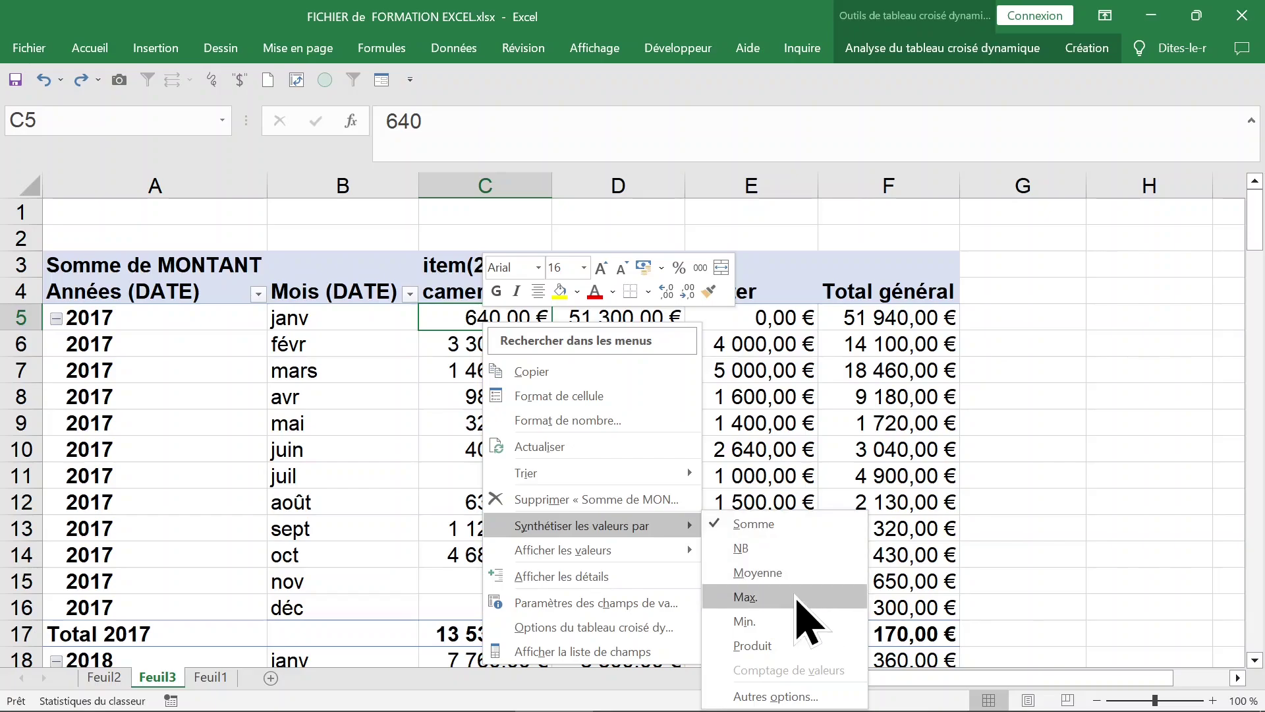
pyautogui.click(798, 597)
pyautogui.rightClick(492, 331)
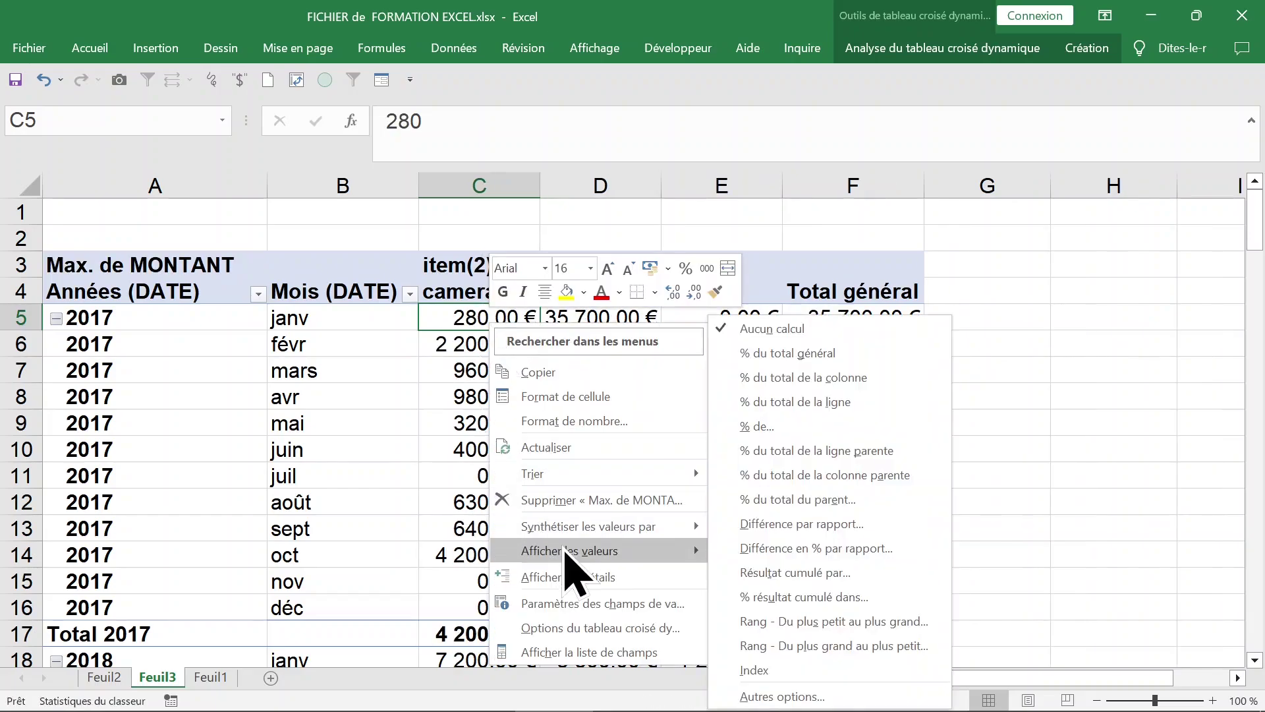
pyautogui.moveTo(581, 525)
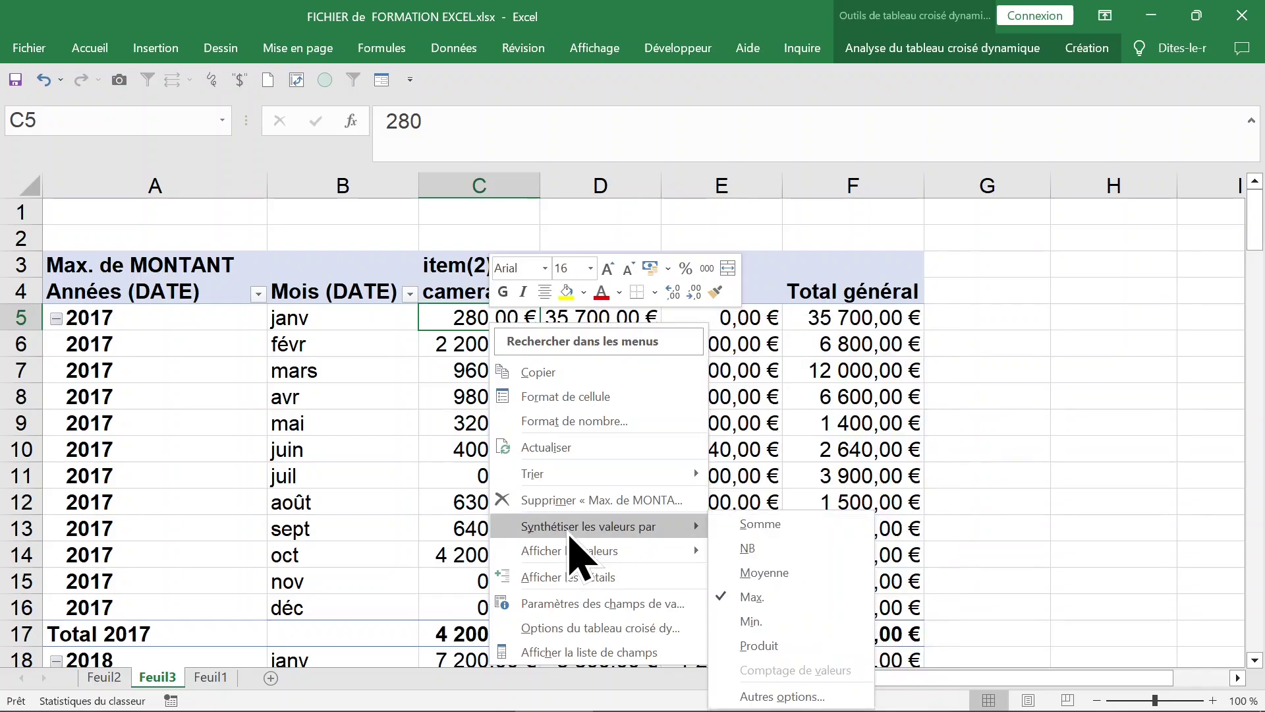
pyautogui.click(758, 524)
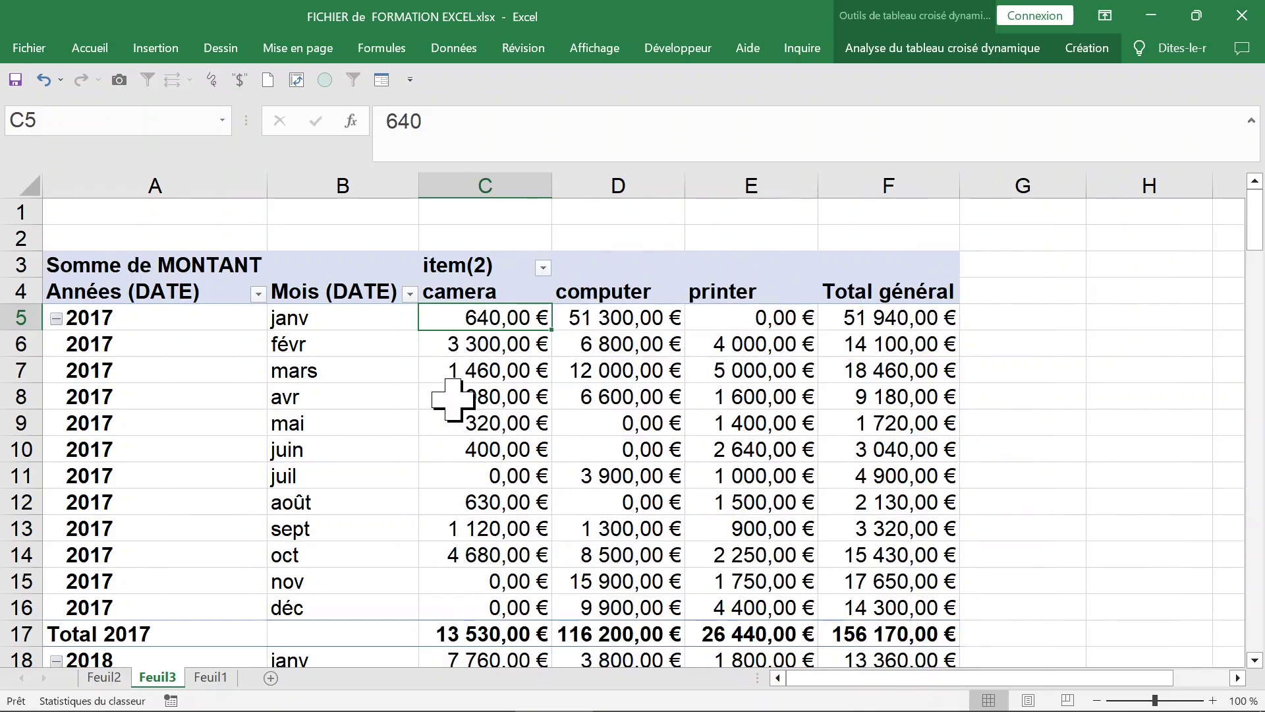
pyautogui.click(344, 375)
pyautogui.click(328, 333)
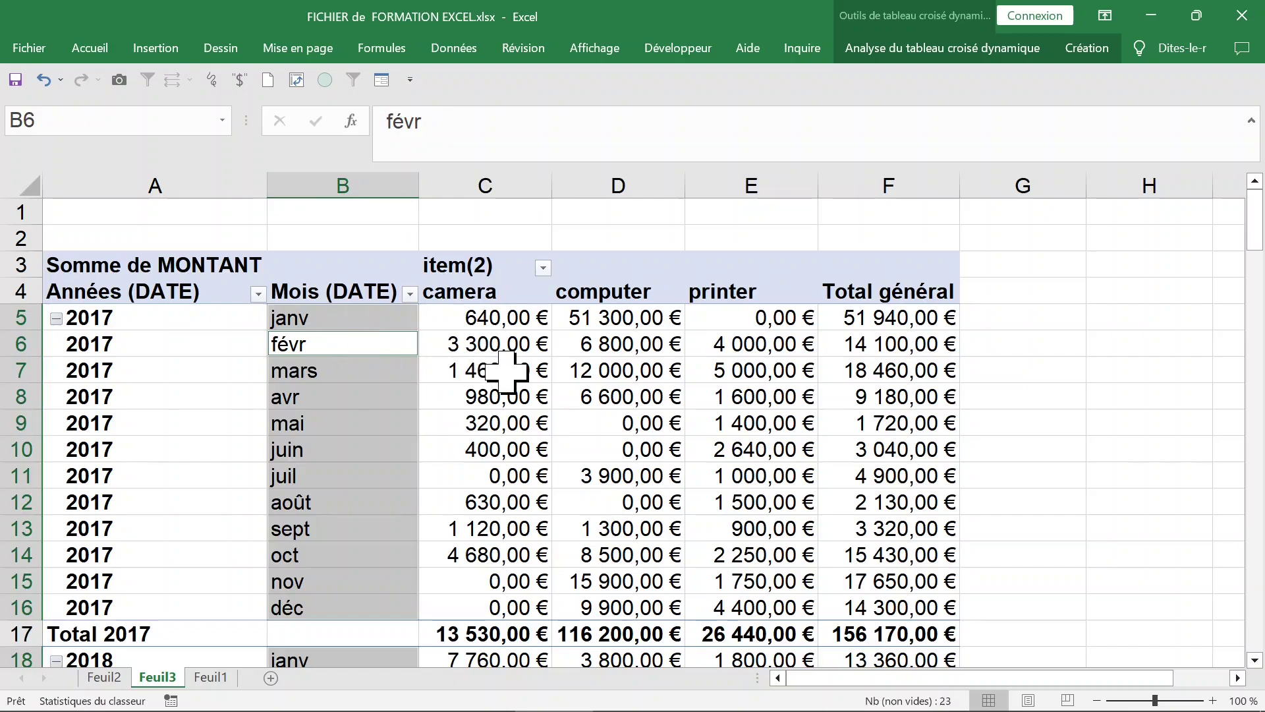
pyautogui.click(523, 319)
pyautogui.click(633, 319)
pyautogui.click(740, 319)
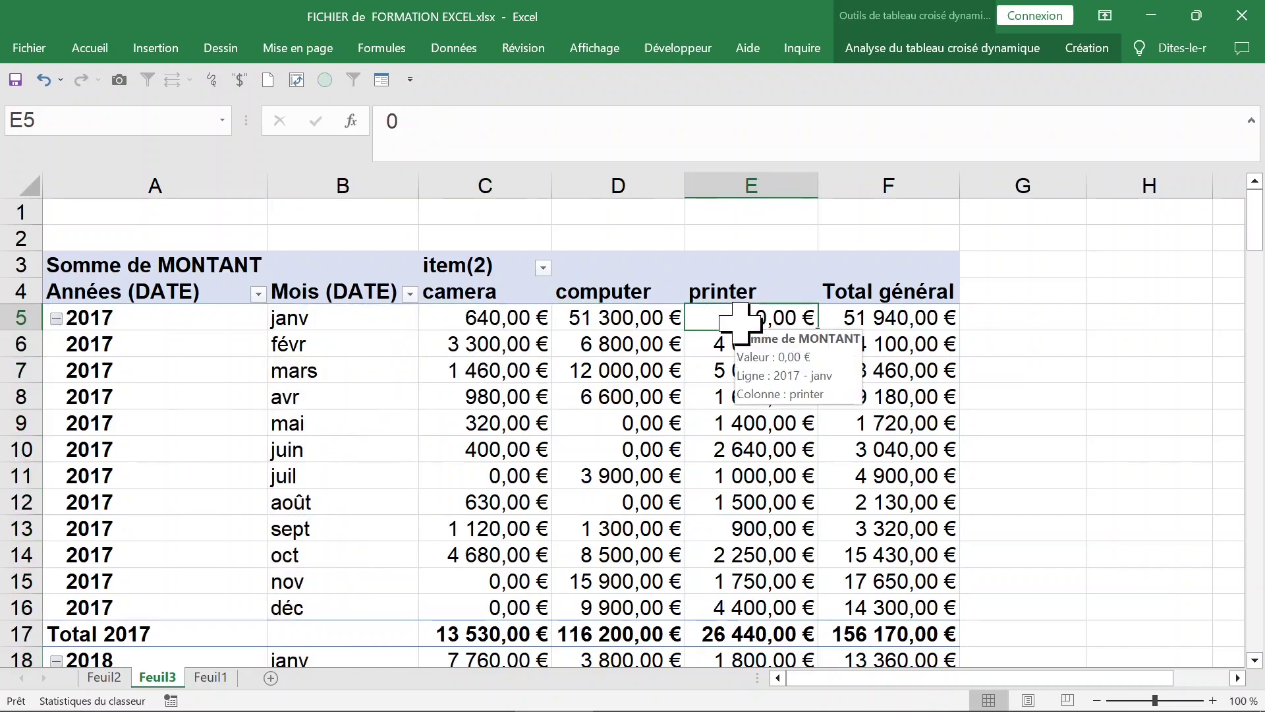
pyautogui.scroll(-1, 715, 336)
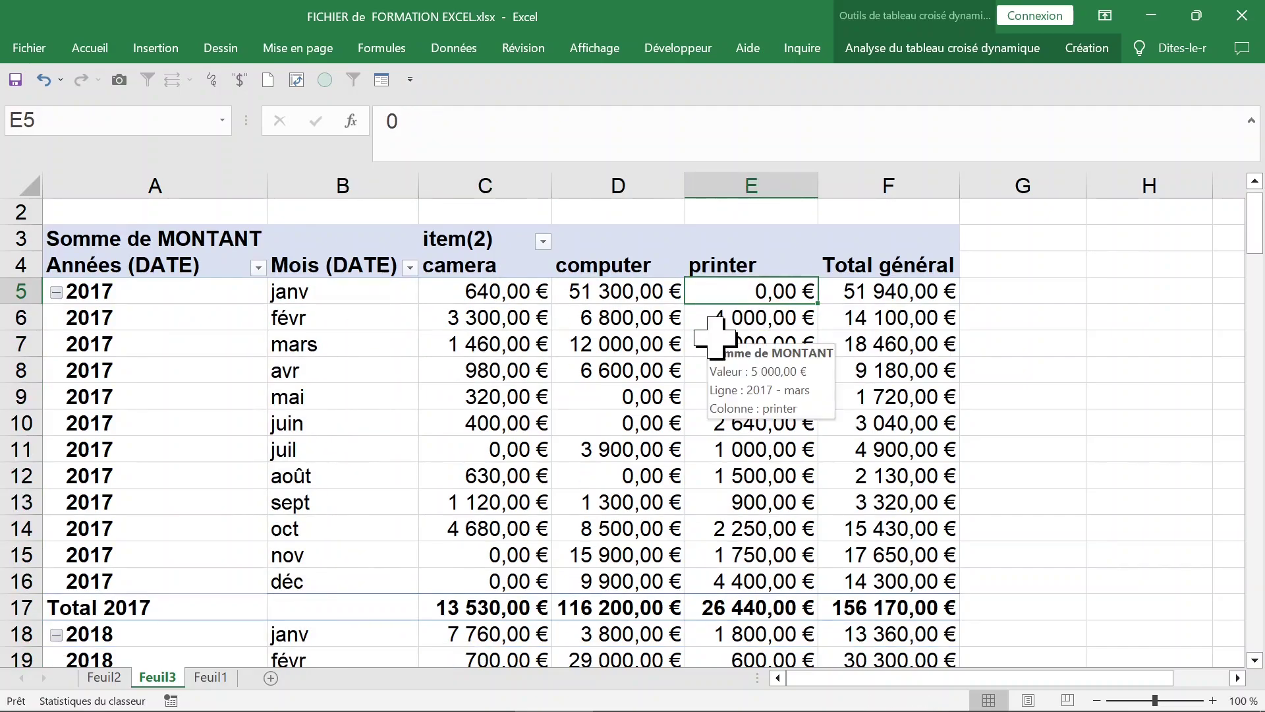
pyautogui.scroll(-3, 699, 334)
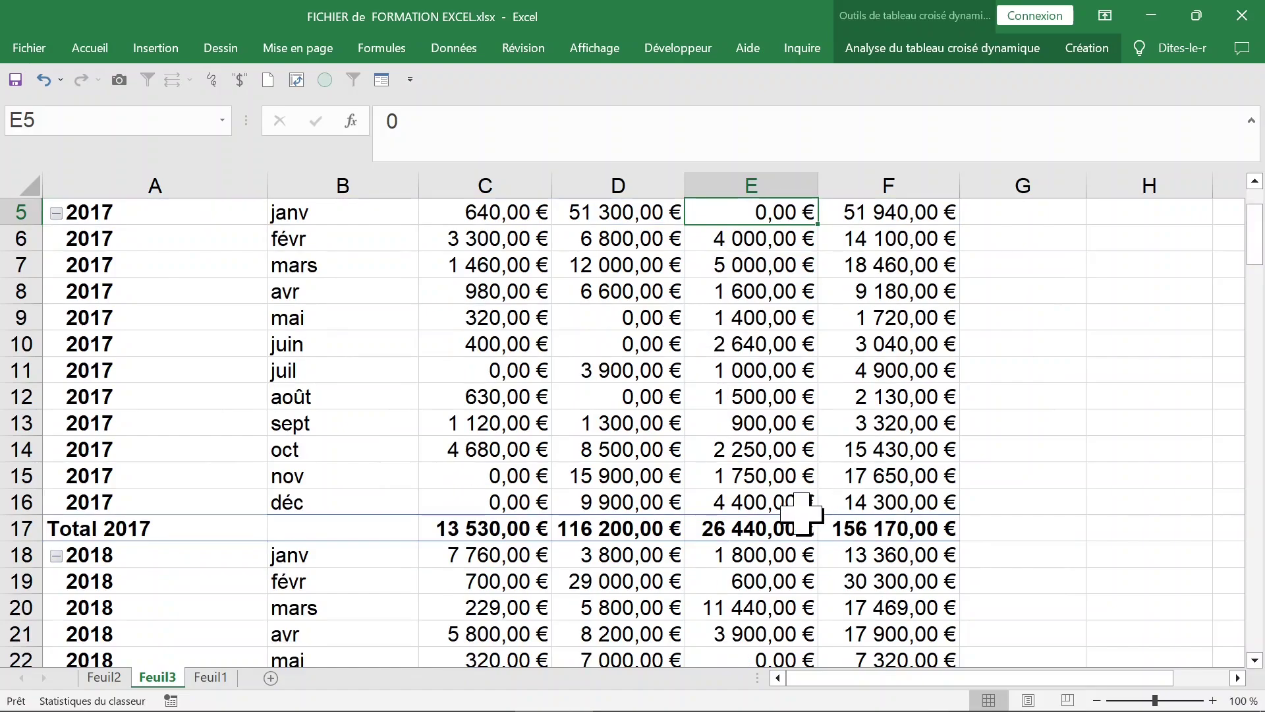
pyautogui.scroll(4, 803, 510)
pyautogui.scroll(-2, 789, 453)
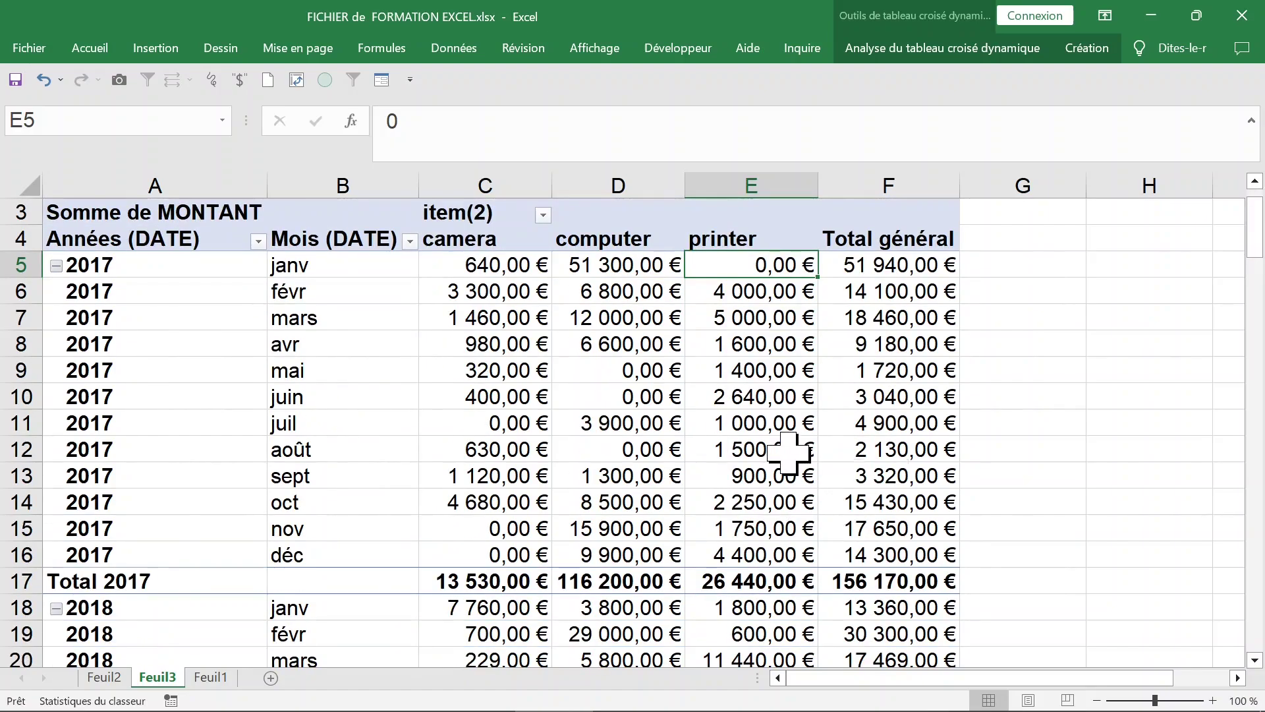
pyautogui.click(739, 576)
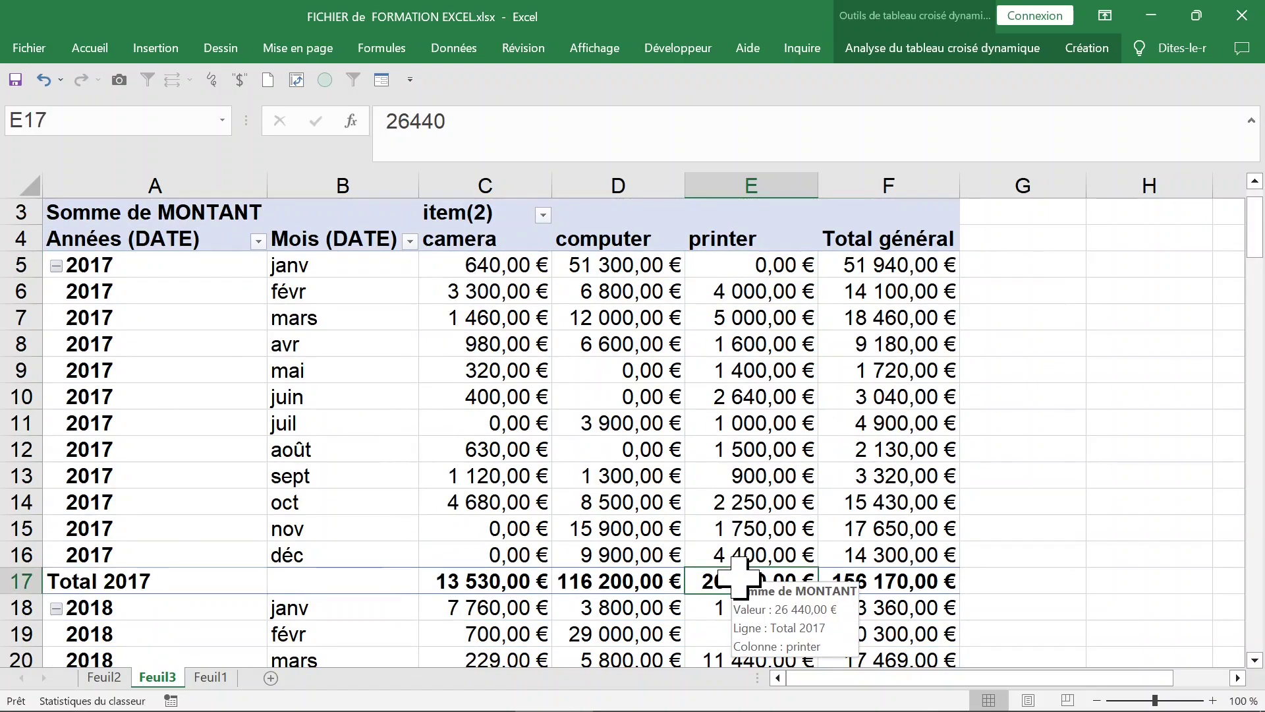
pyautogui.doubleClick(738, 577)
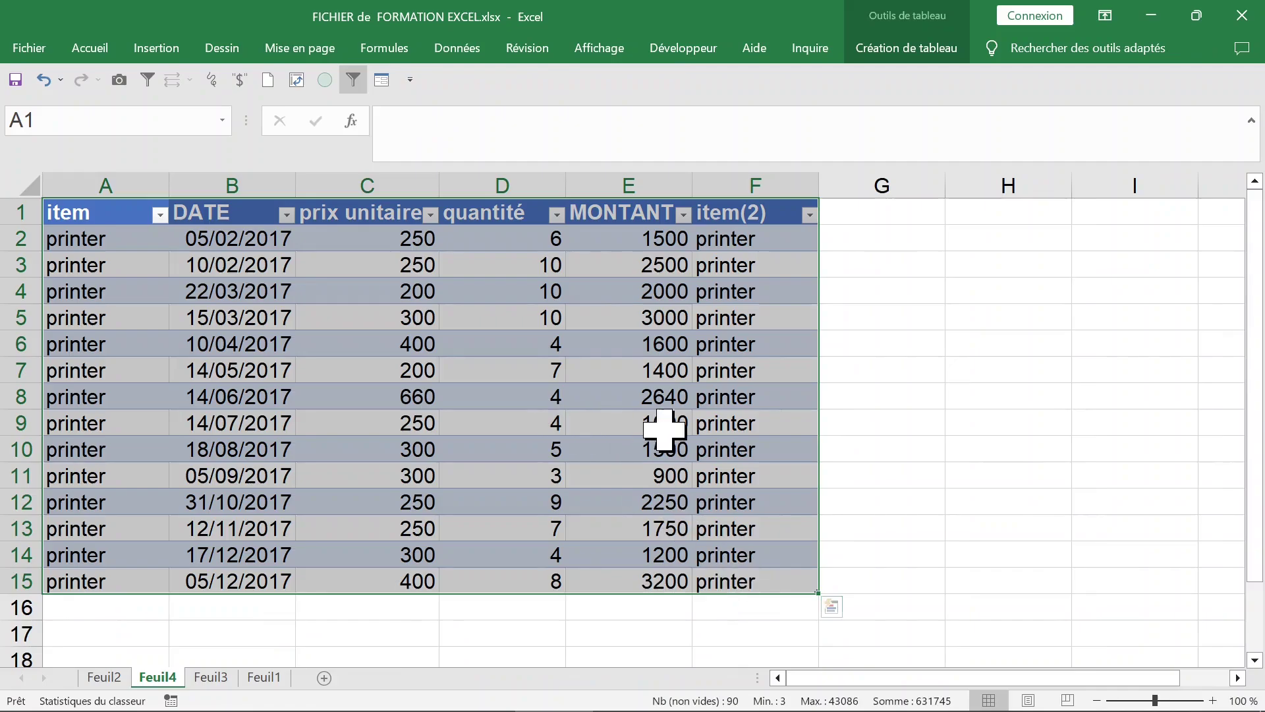
pyautogui.click(240, 177)
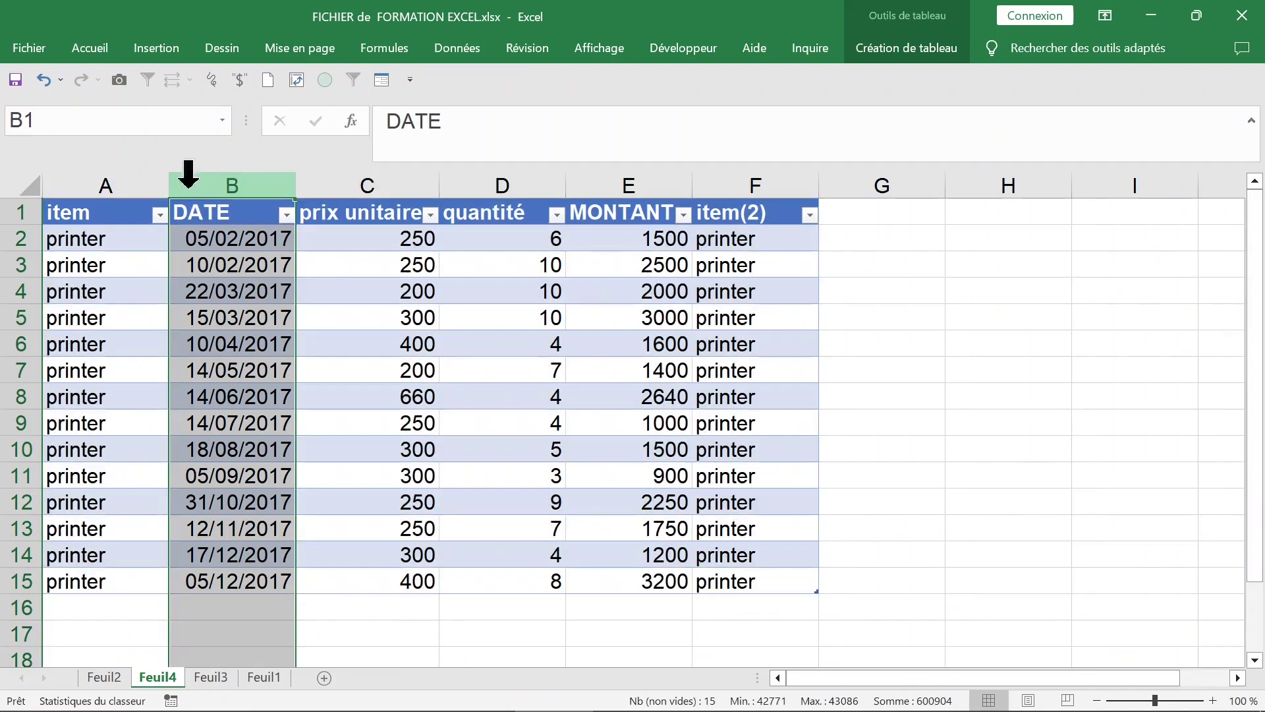
pyautogui.click(110, 174)
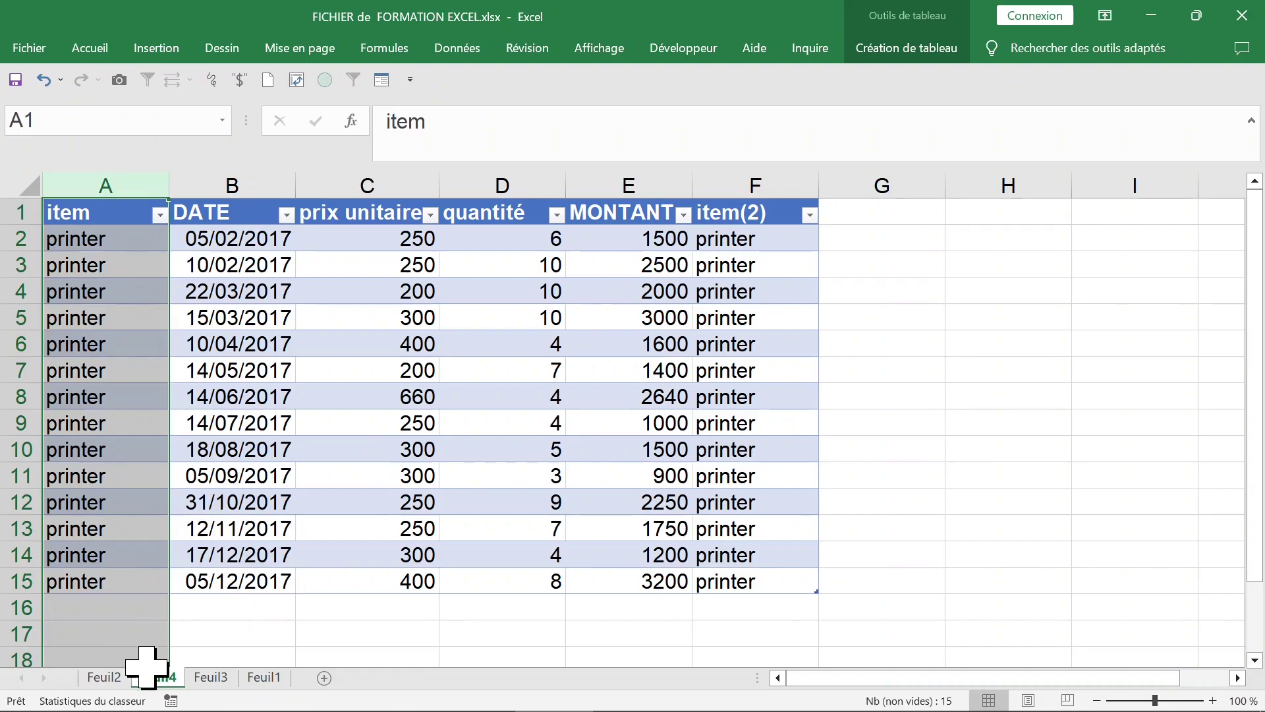
pyautogui.rightClick(155, 684)
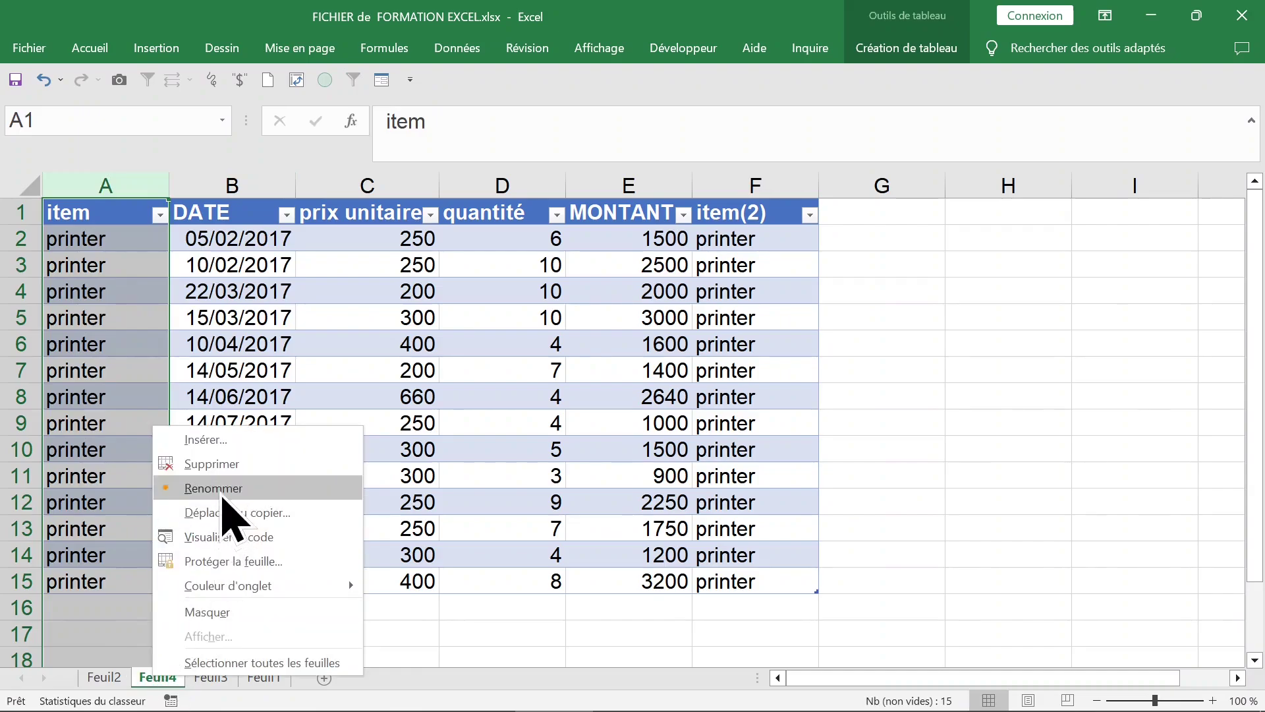
pyautogui.click(230, 468)
pyautogui.click(591, 424)
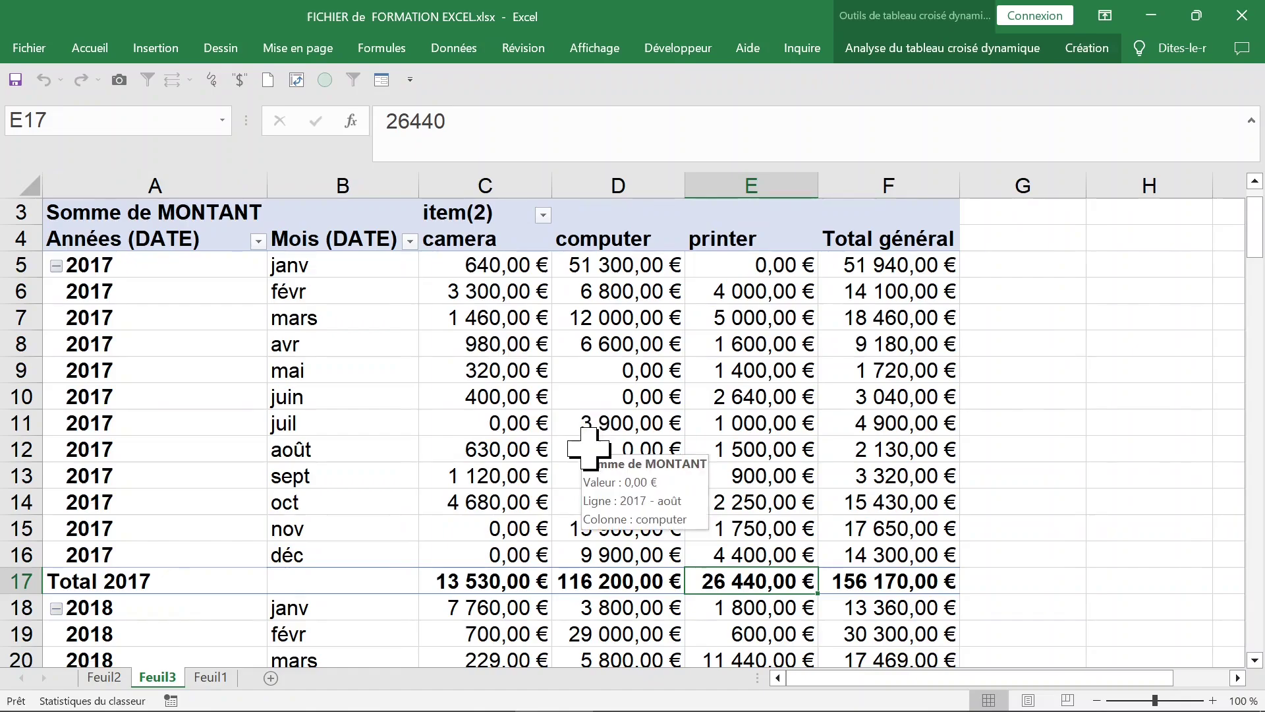
pyautogui.scroll(-1, 589, 449)
pyautogui.scroll(-2, 589, 448)
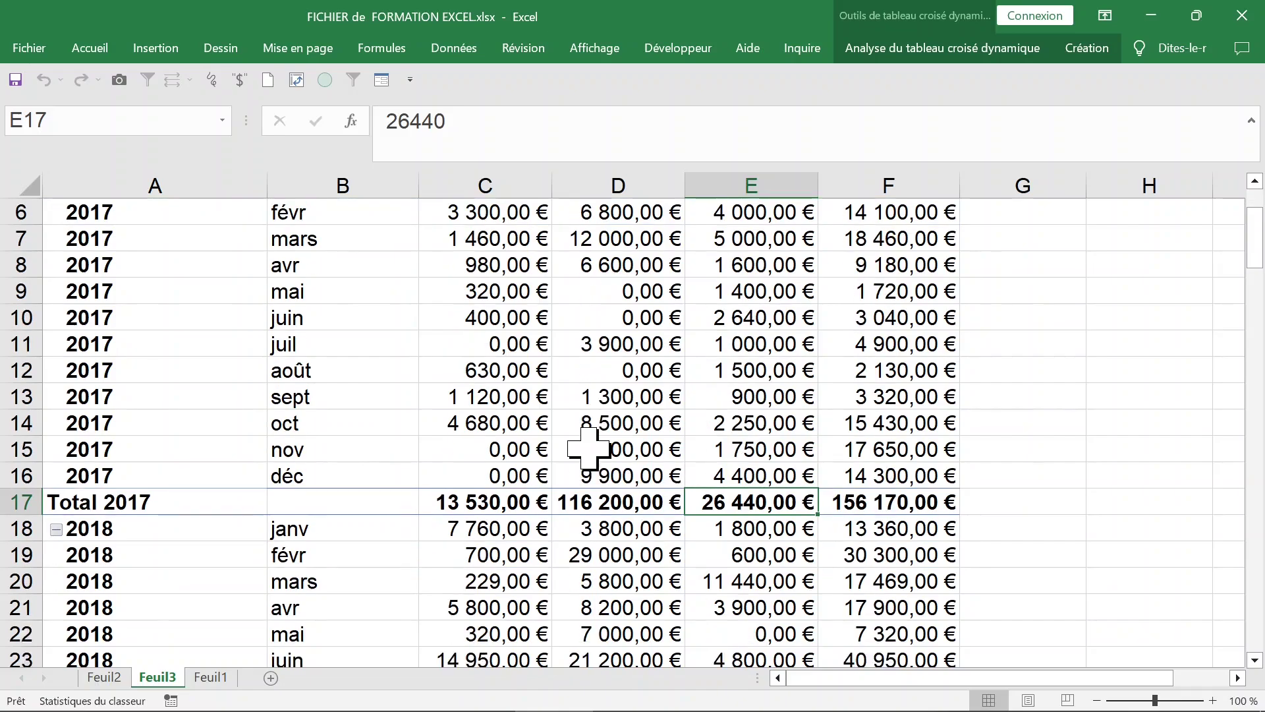
pyautogui.scroll(-2, 589, 448)
pyautogui.scroll(-2, 589, 448)
pyautogui.scroll(1, 589, 448)
pyautogui.scroll(3, 589, 448)
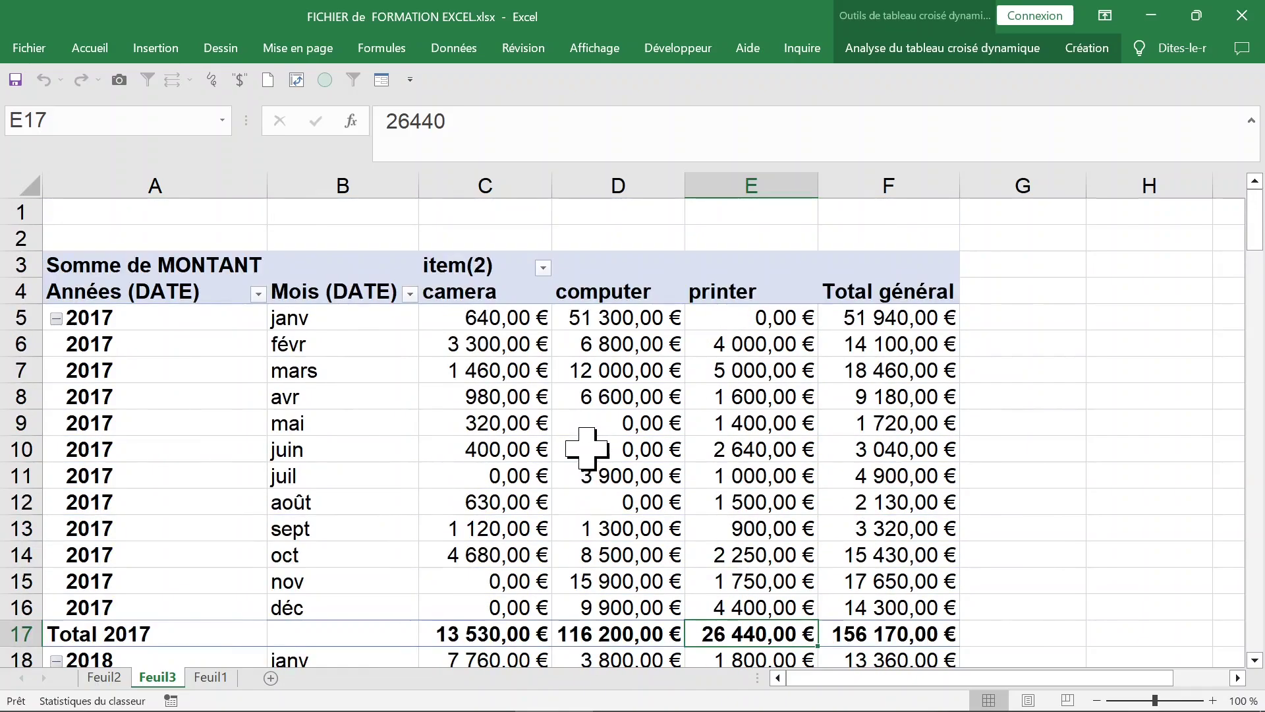
pyautogui.scroll(-2, 618, 453)
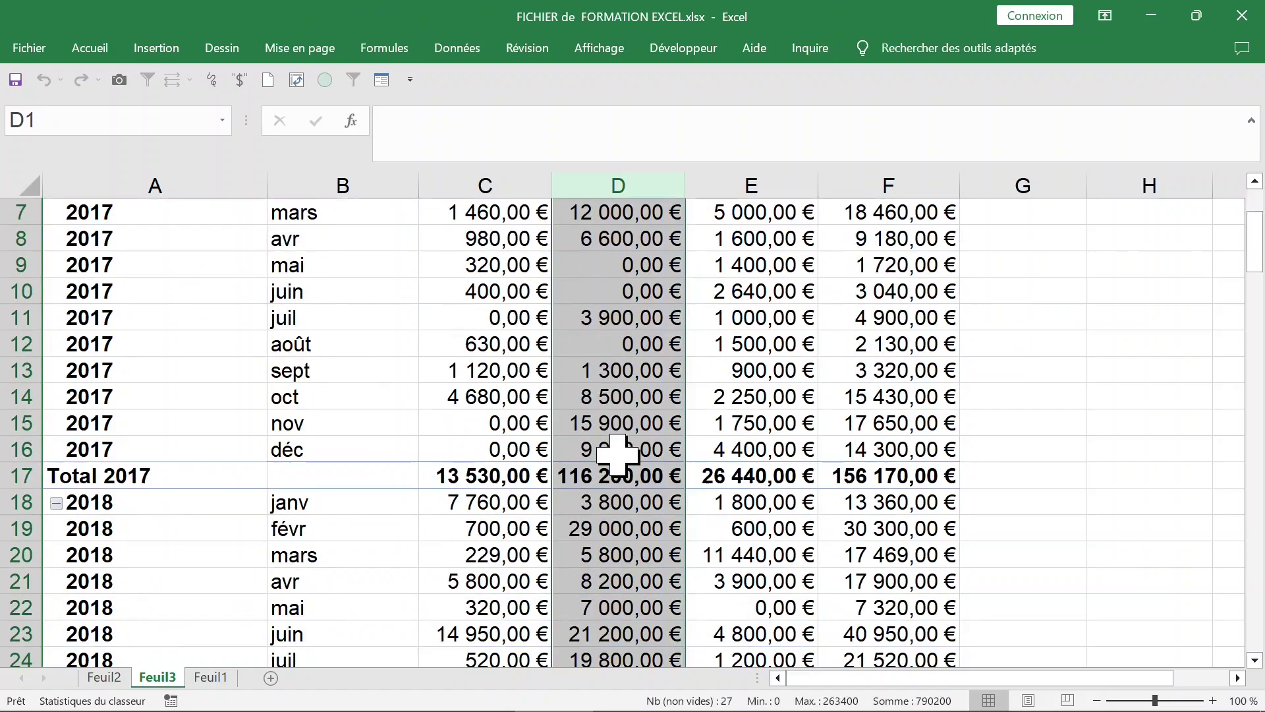
pyautogui.scroll(-2, 616, 452)
pyautogui.scroll(-1, 615, 455)
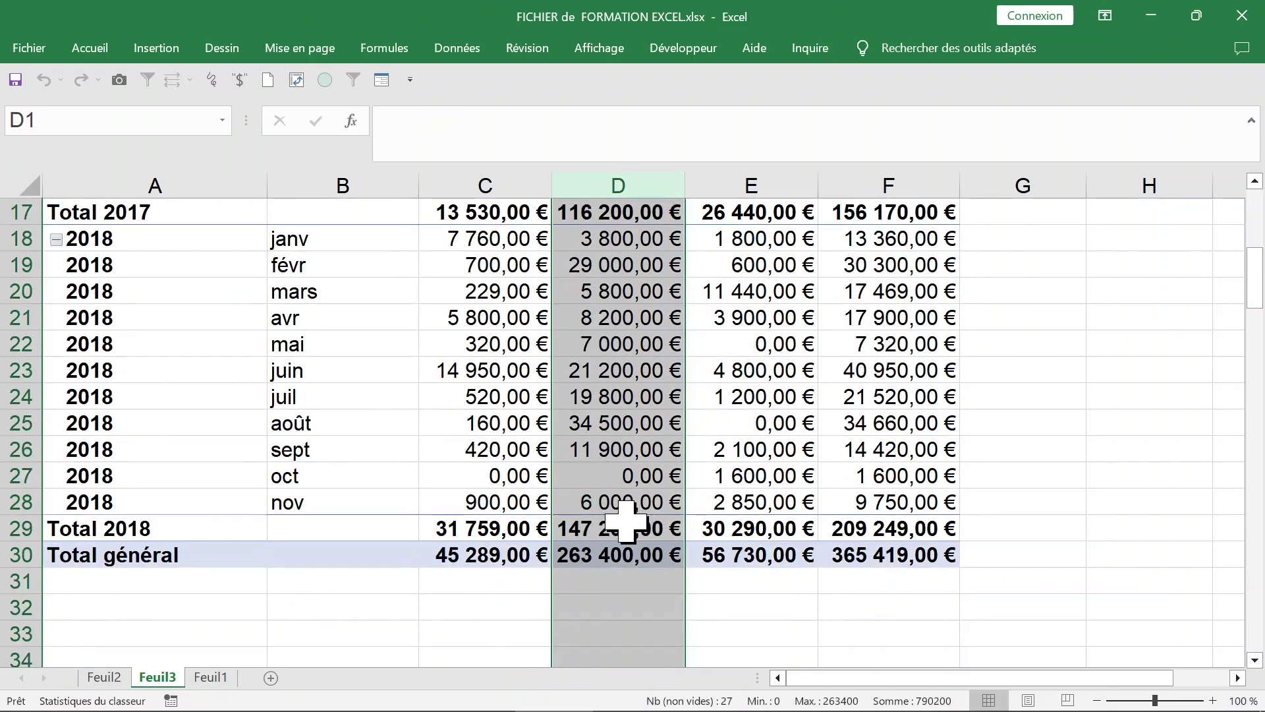
pyautogui.click(626, 524)
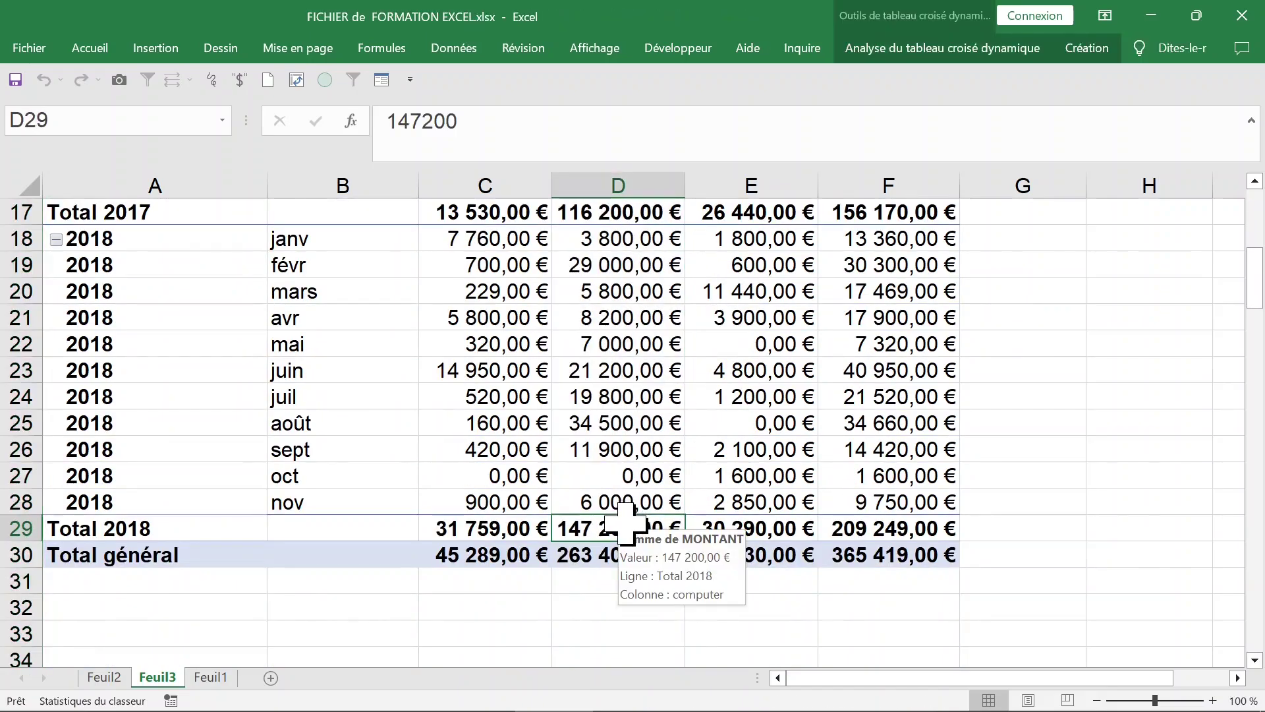
pyautogui.rightClick(625, 535)
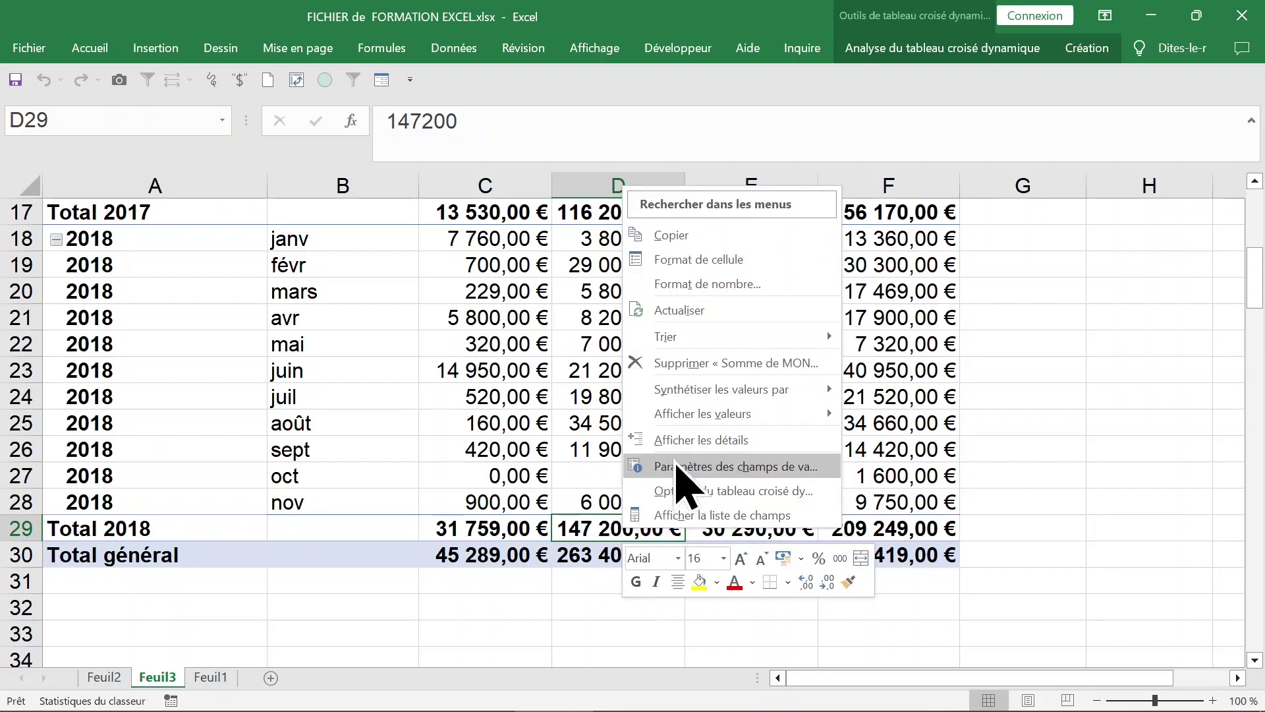
pyautogui.press('Escape')
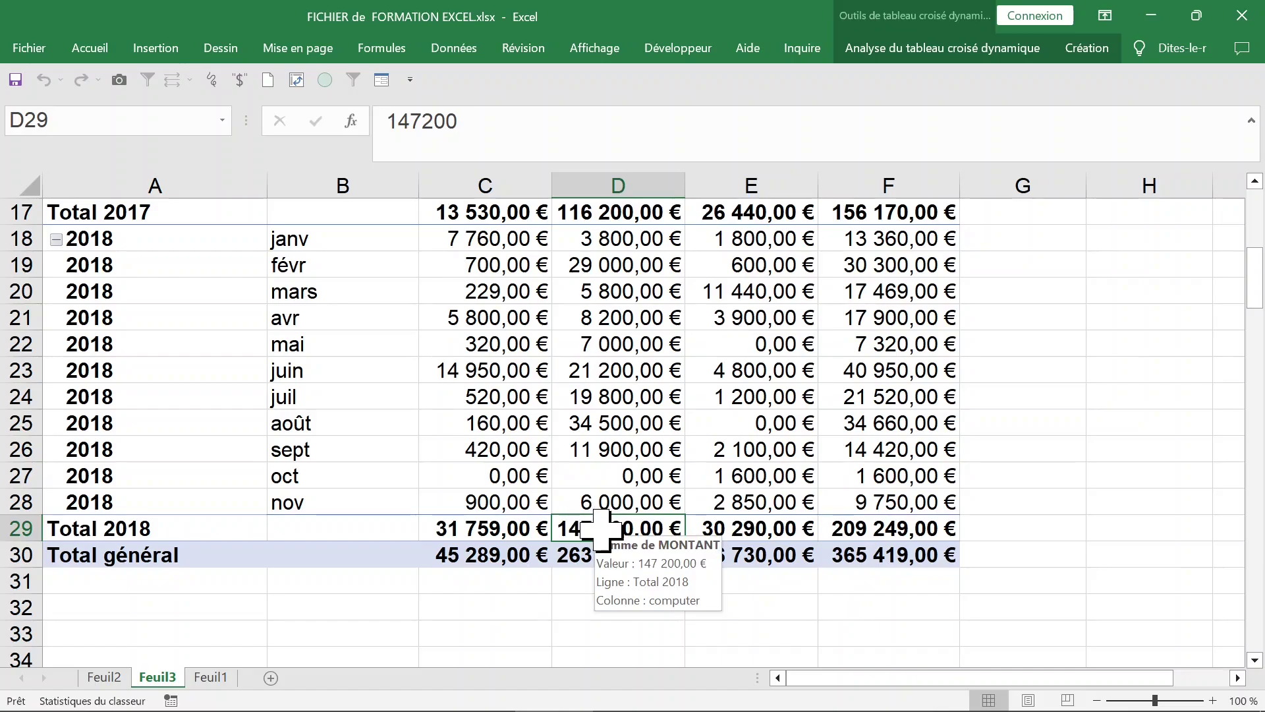
pyautogui.scroll(-2, 606, 511)
pyautogui.scroll(-1, 619, 356)
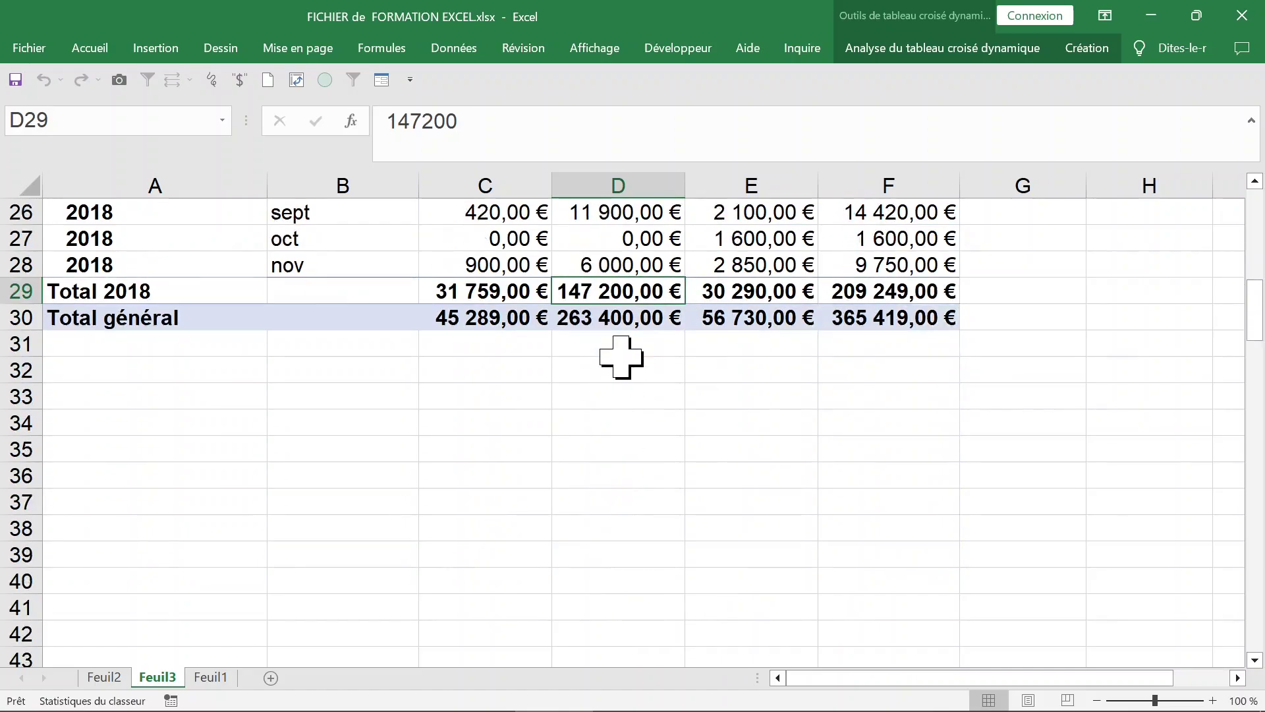
pyautogui.scroll(-1, 619, 353)
pyautogui.scroll(-1, 620, 352)
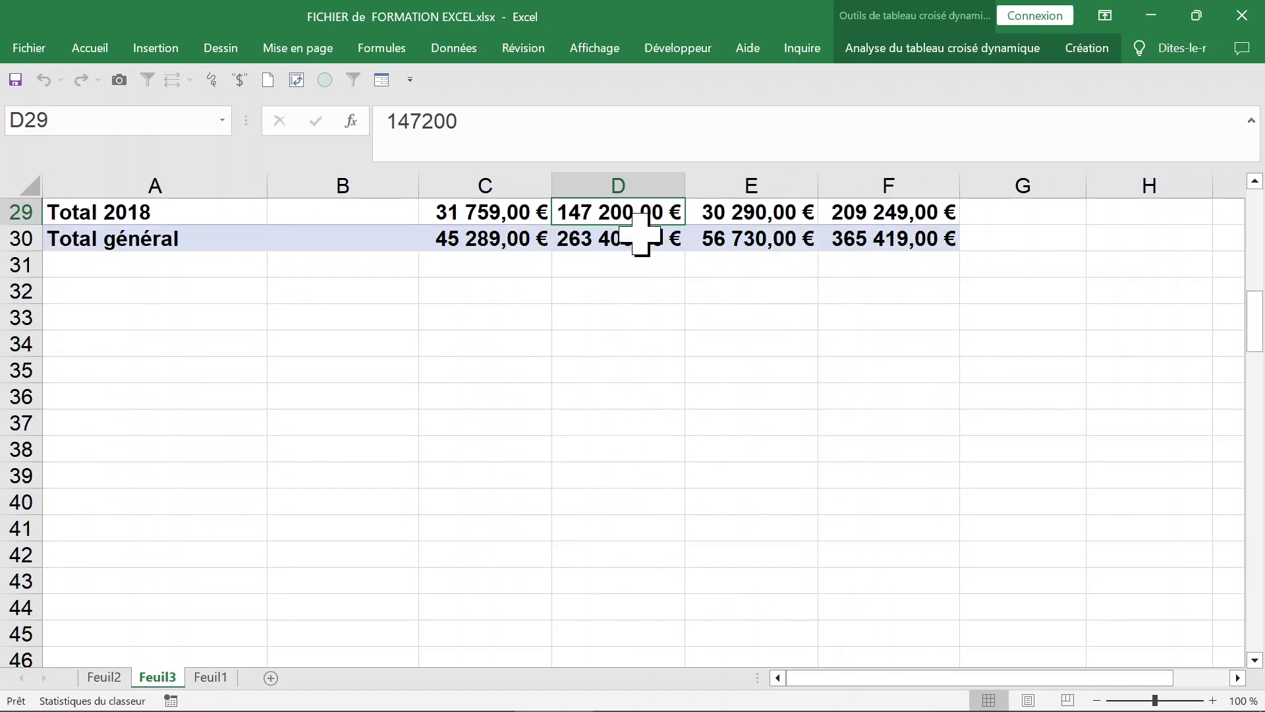
# Drill into the 147 200,00 € 2018 computer total to list its rows on Feuil5.
pyautogui.doubleClick(620, 211)
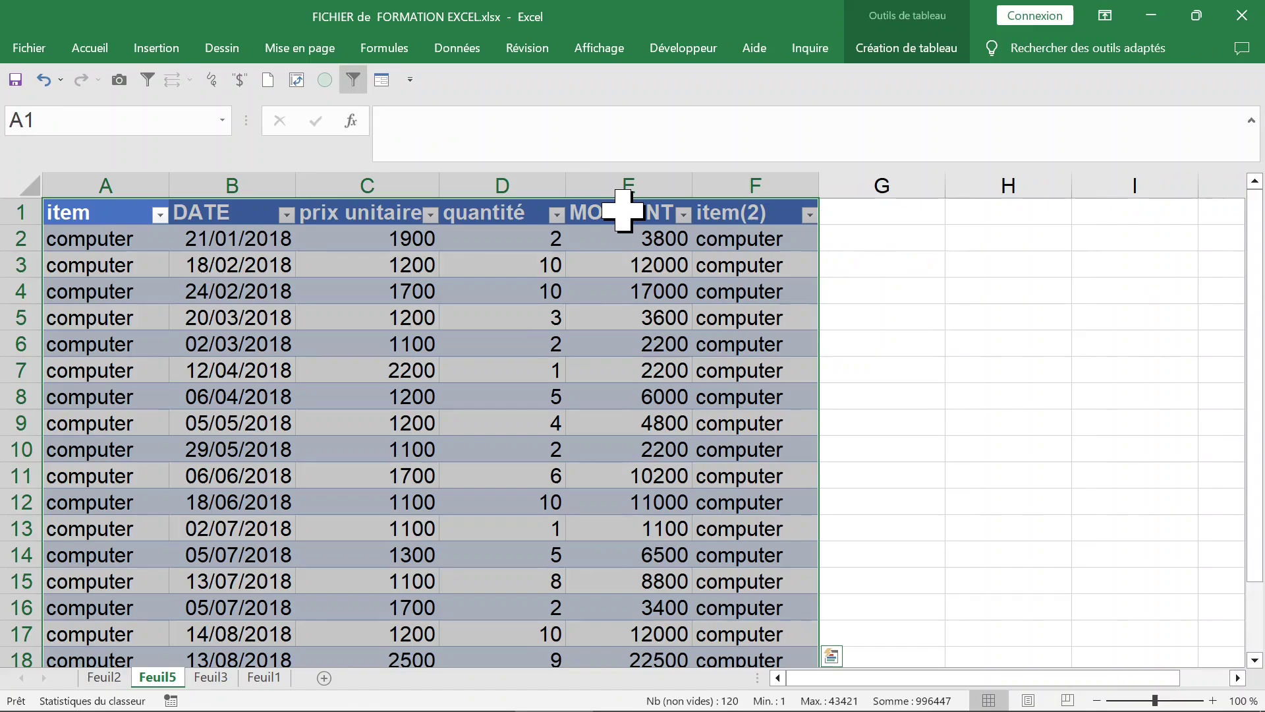
pyautogui.click(113, 316)
pyautogui.click(113, 170)
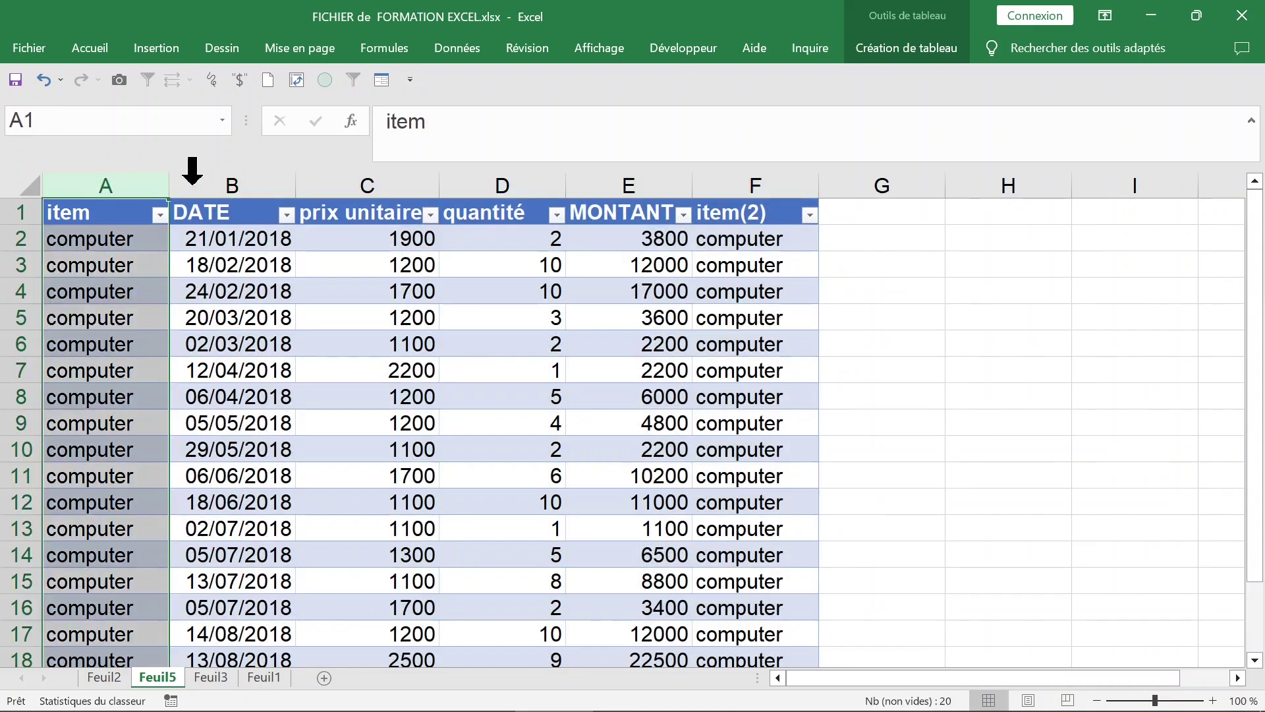
pyautogui.click(218, 172)
pyautogui.click(382, 245)
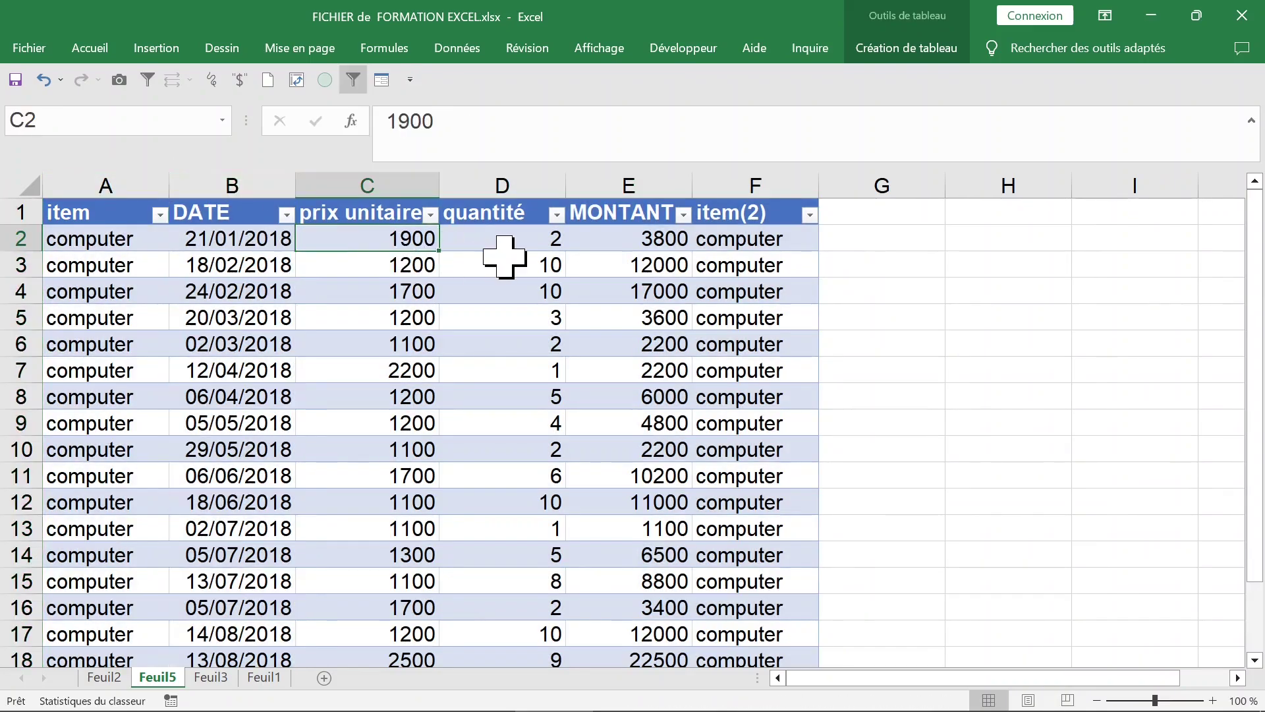
pyautogui.click(505, 261)
pyautogui.click(615, 270)
pyautogui.click(729, 286)
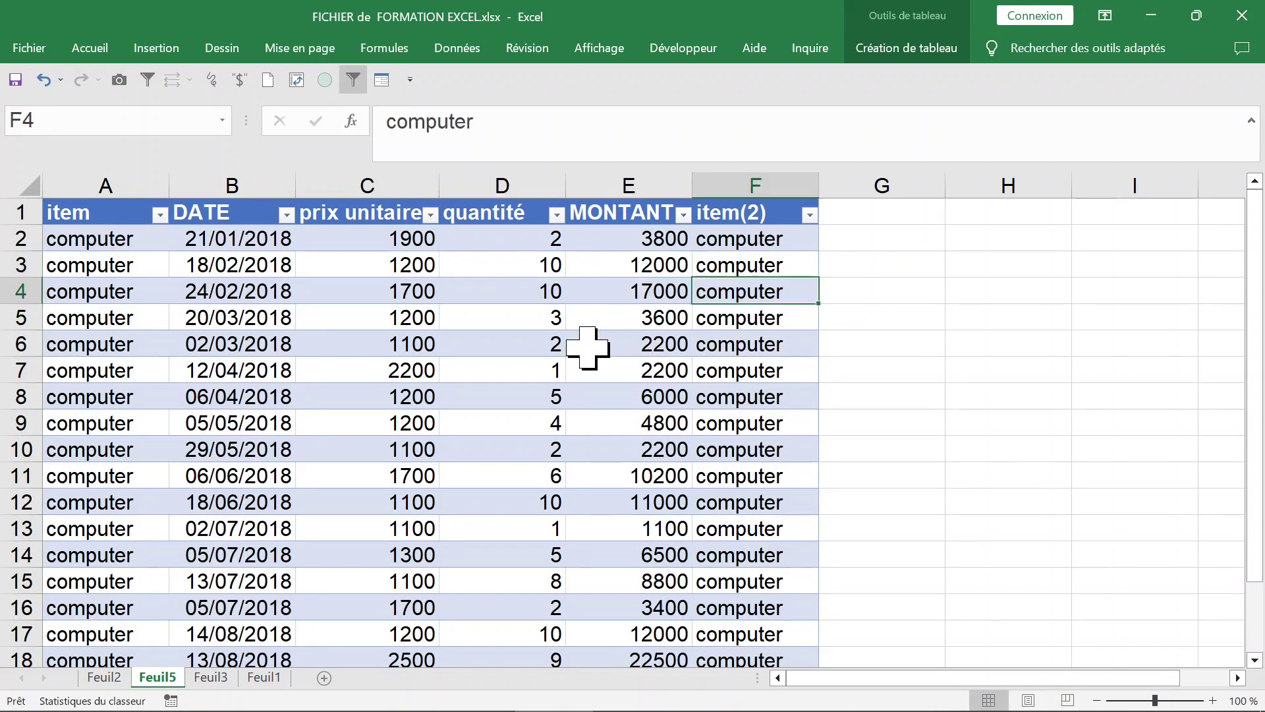